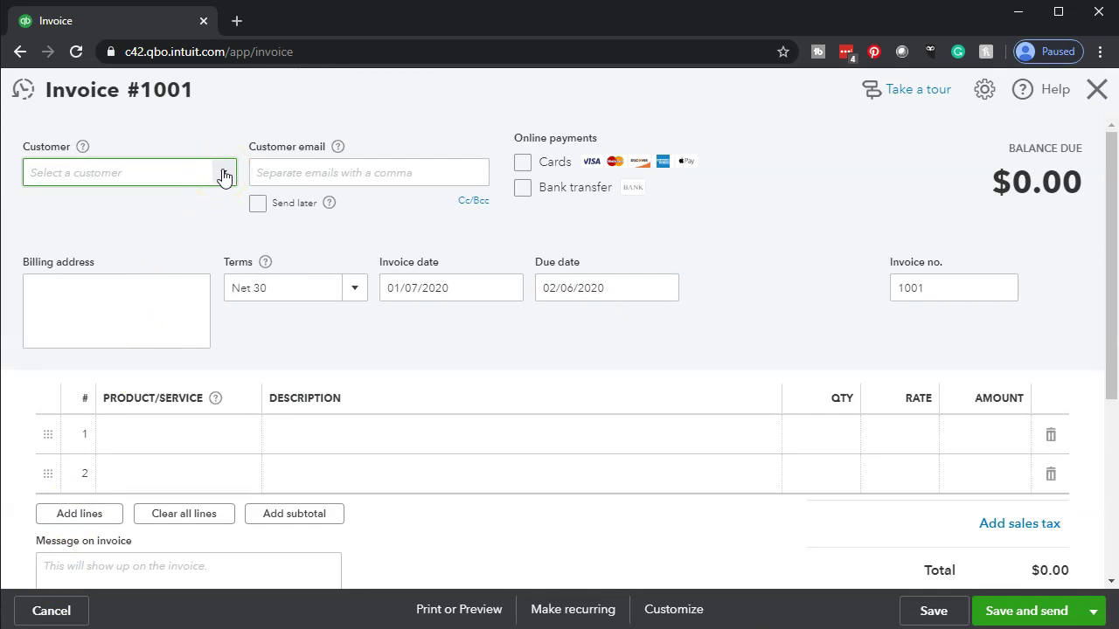
Try out an Epiphone Les Paul line on the new invoice and leave the invoice without saving.
{"action": "left_click", "coordinate": [224, 177]}
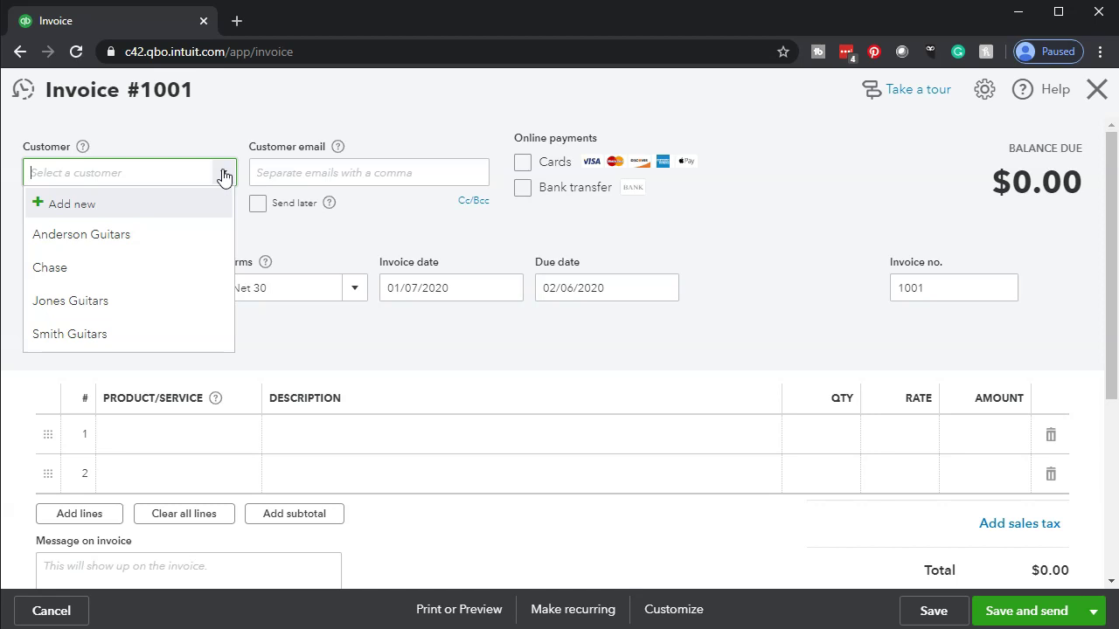
{"action": "left_click", "coordinate": [352, 355]}
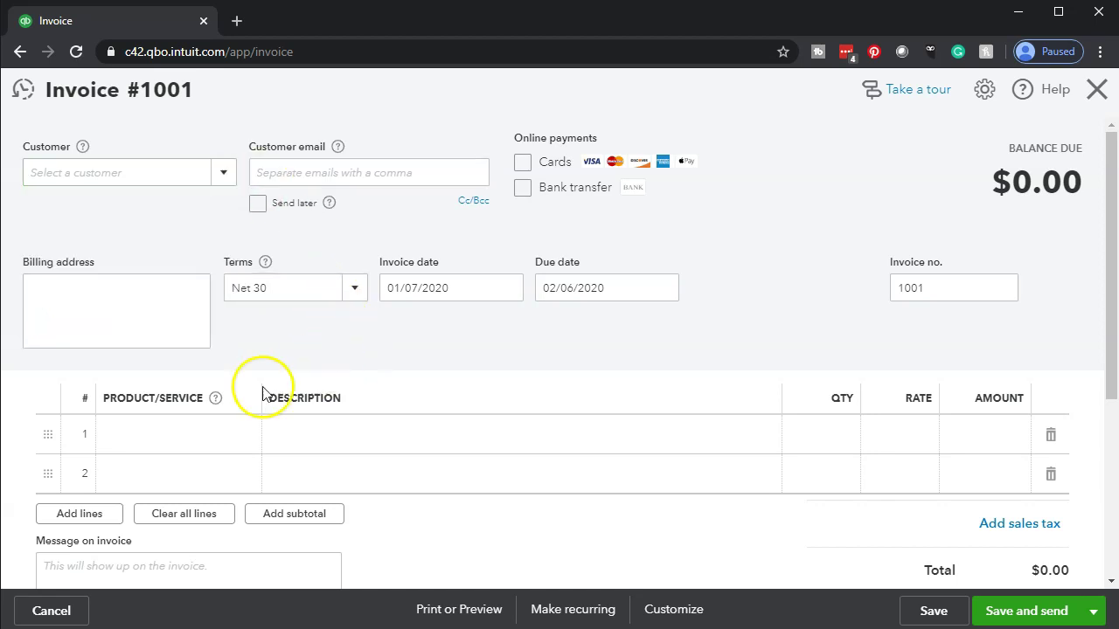
{"action": "left_click", "coordinate": [209, 438]}
{"action": "left_click", "coordinate": [243, 435]}
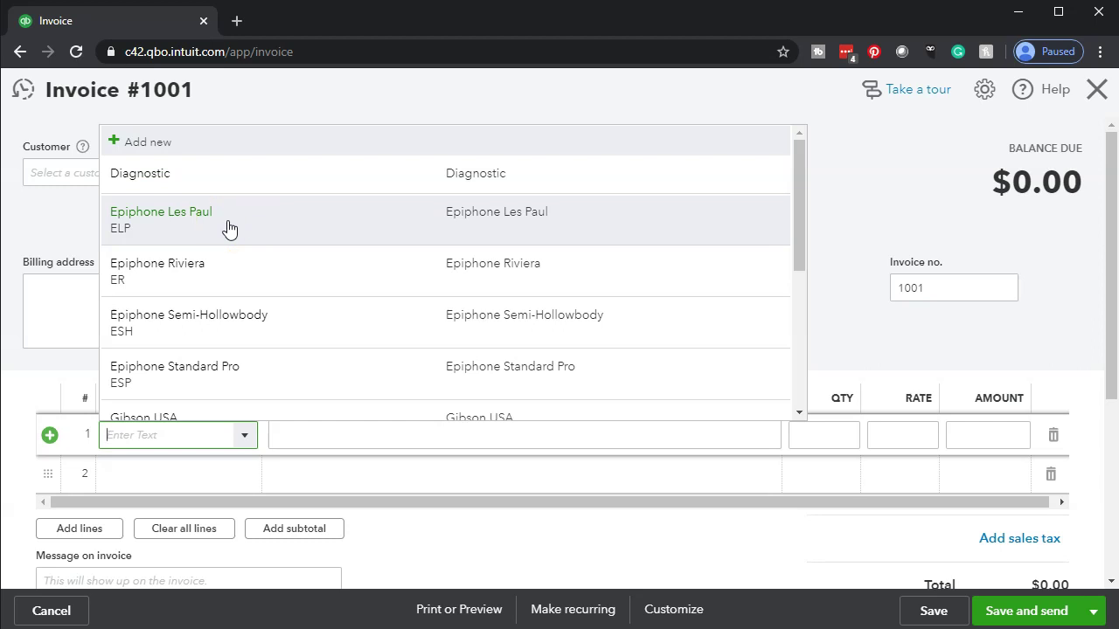
{"action": "left_click", "coordinate": [229, 228]}
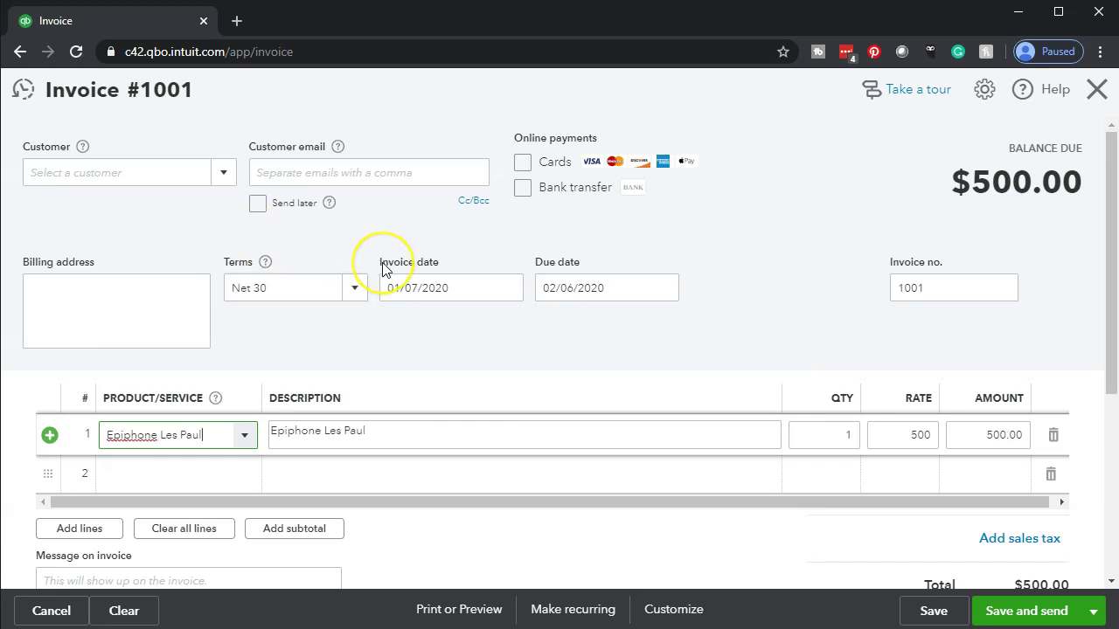
{"action": "scroll", "coordinate": [387, 270], "scroll_direction": "down", "scroll_amount": 1}
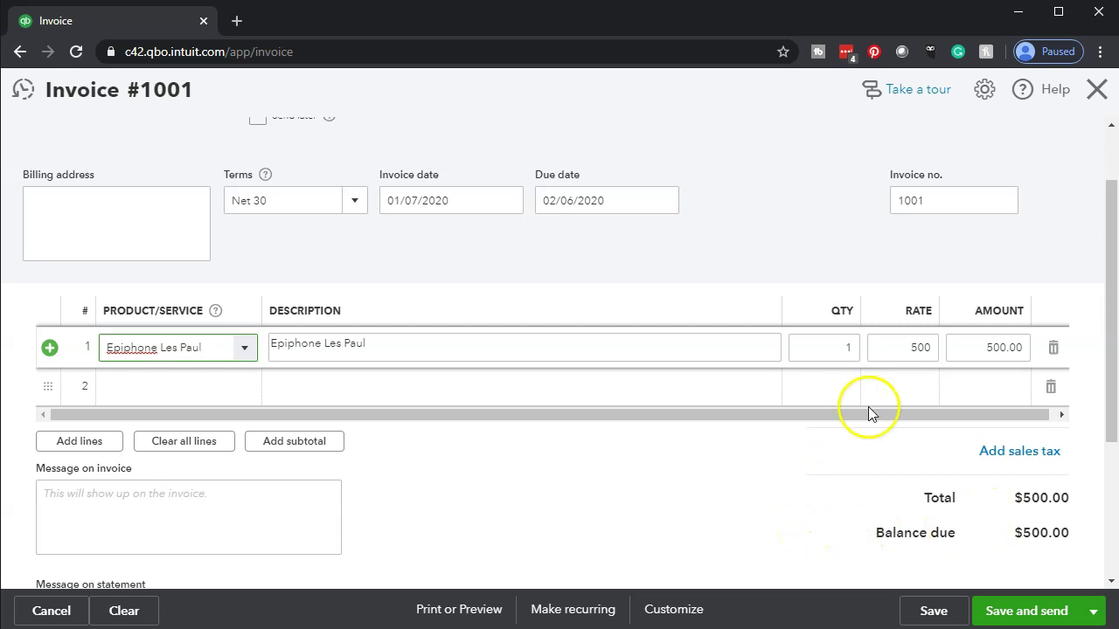
{"action": "left_click", "coordinate": [1094, 95]}
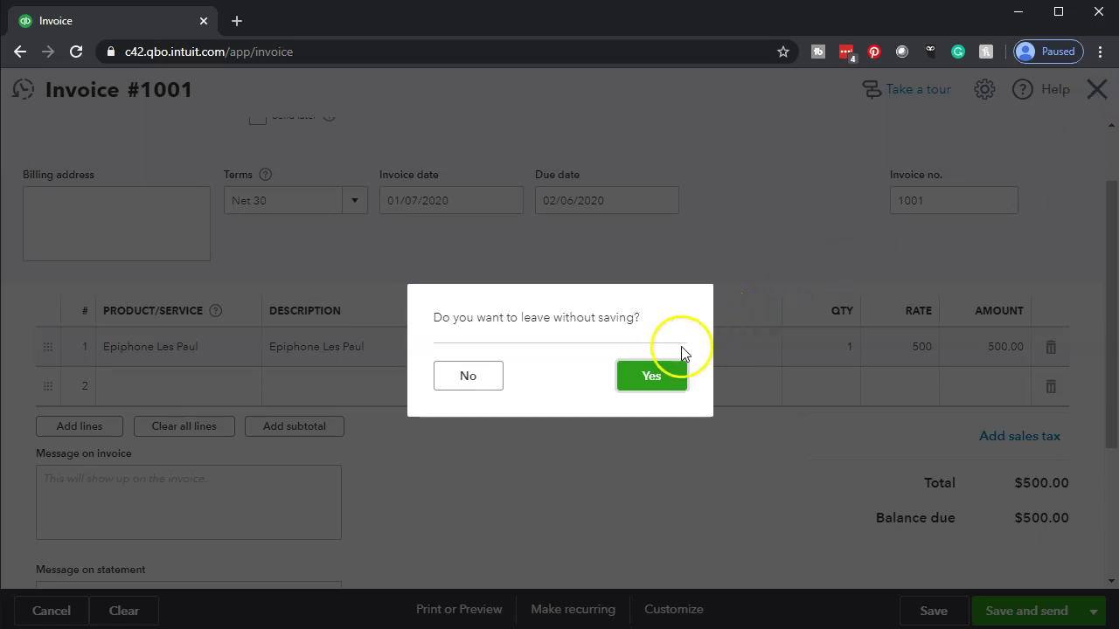
{"action": "left_click", "coordinate": [669, 381]}
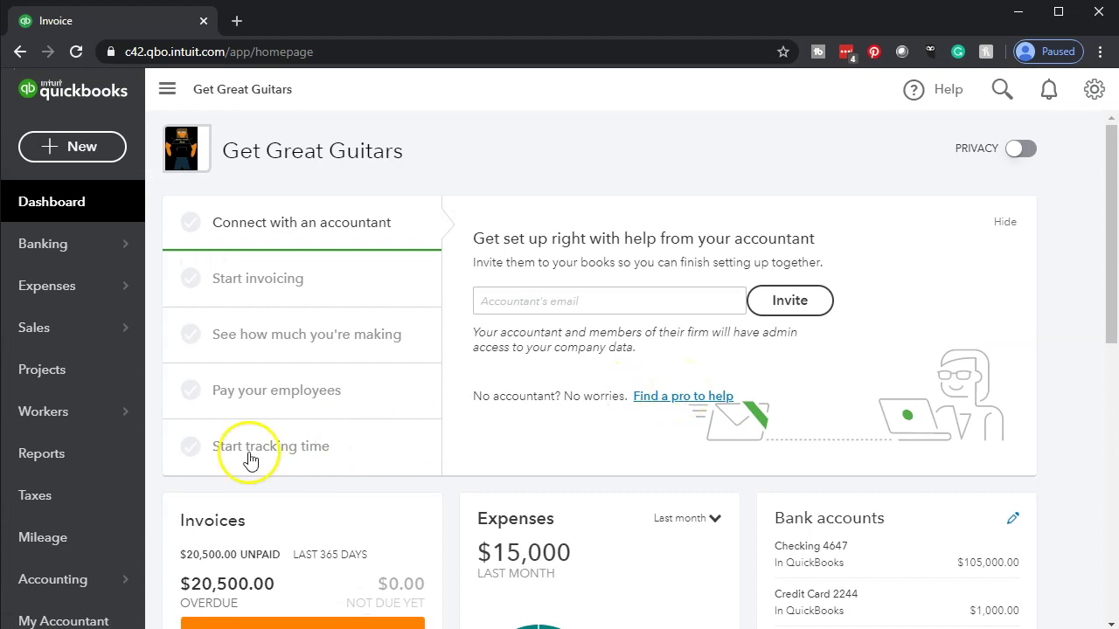
Start the sales tax setup from Taxes and accept the business address on file.
{"action": "left_click", "coordinate": [97, 509]}
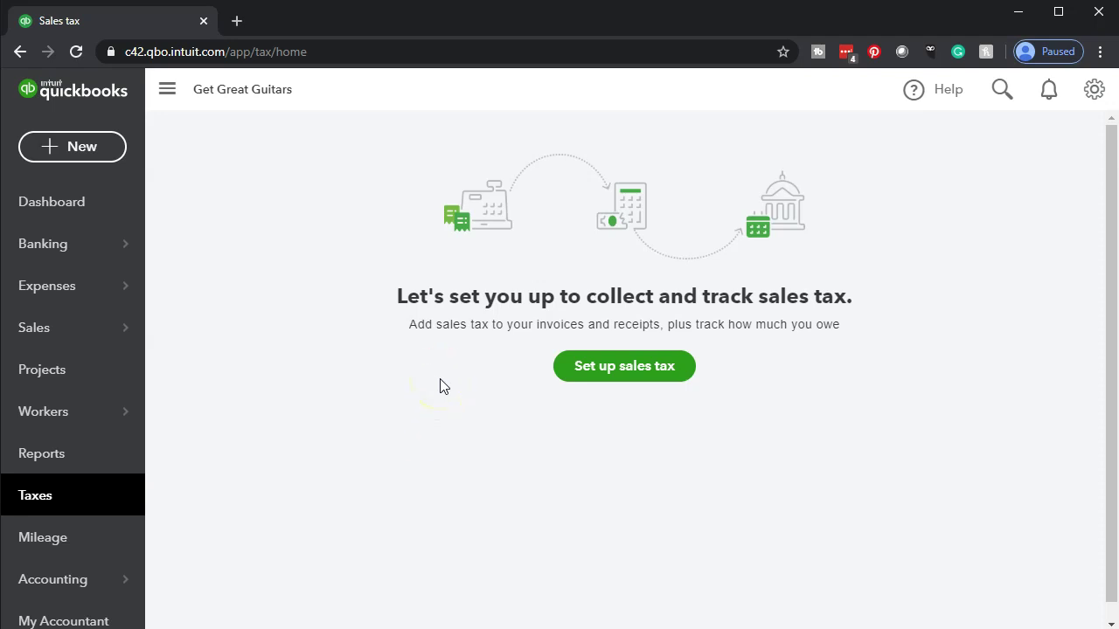
{"action": "left_click", "coordinate": [574, 377]}
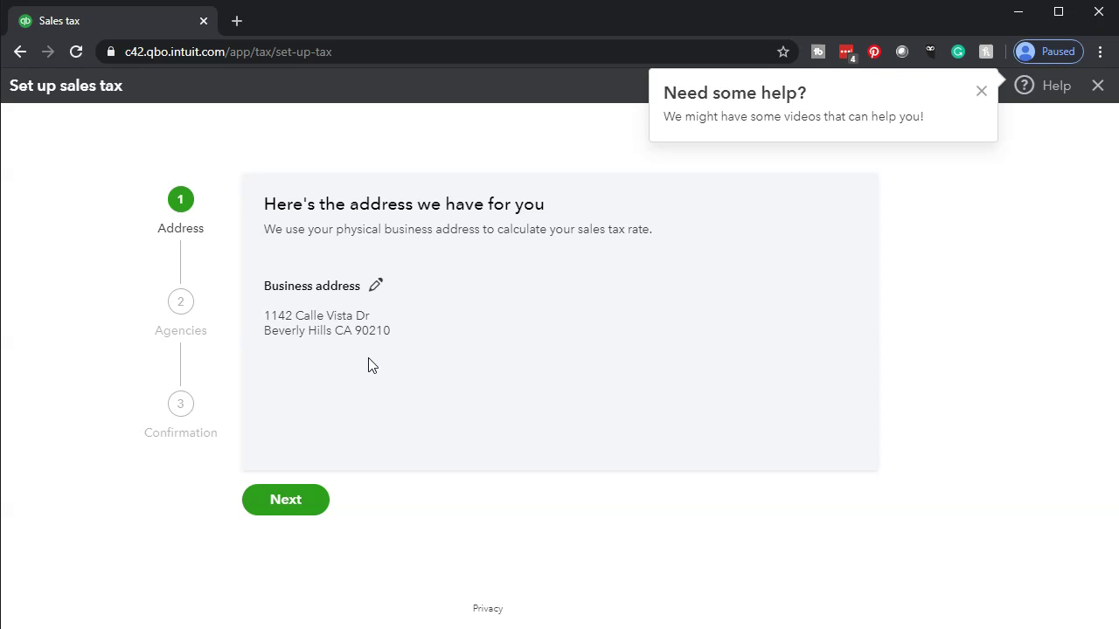
{"action": "left_click", "coordinate": [337, 358]}
{"action": "left_click", "coordinate": [283, 503]}
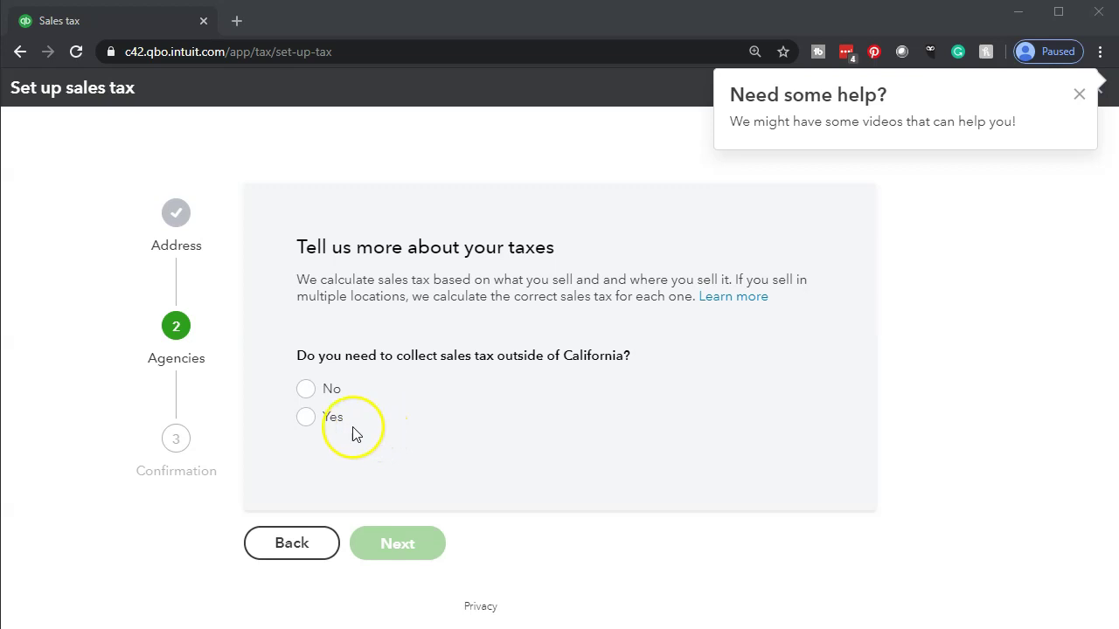
Answer Yes to collecting sales tax outside California, without adding another agency, and finish the setup.
{"action": "left_click", "coordinate": [312, 429]}
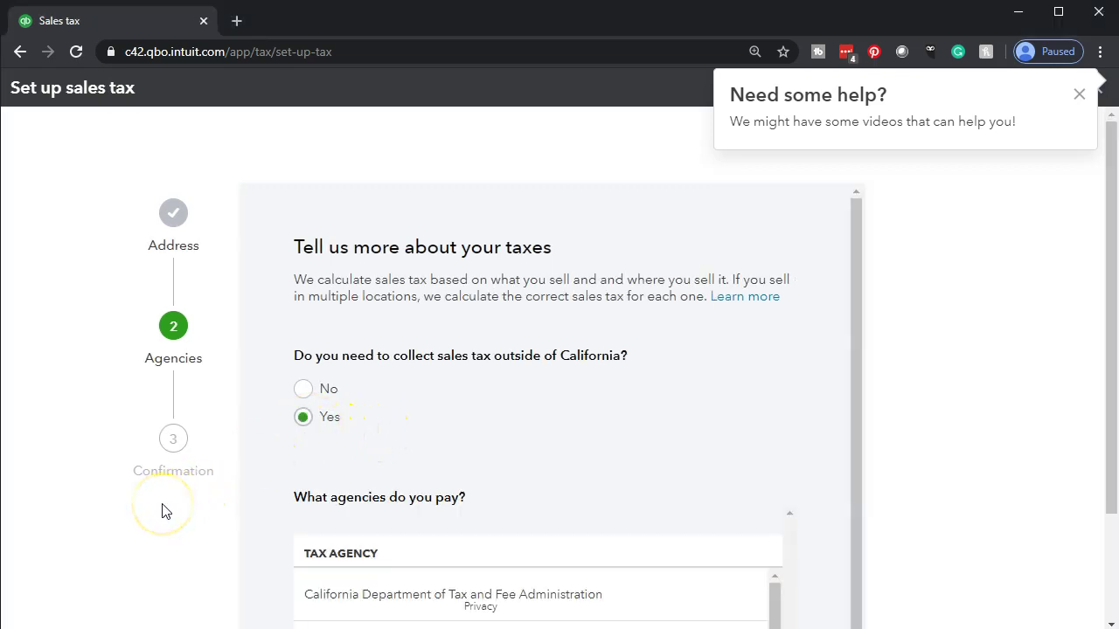
{"action": "scroll", "coordinate": [162, 512], "scroll_direction": "down", "scroll_amount": 2}
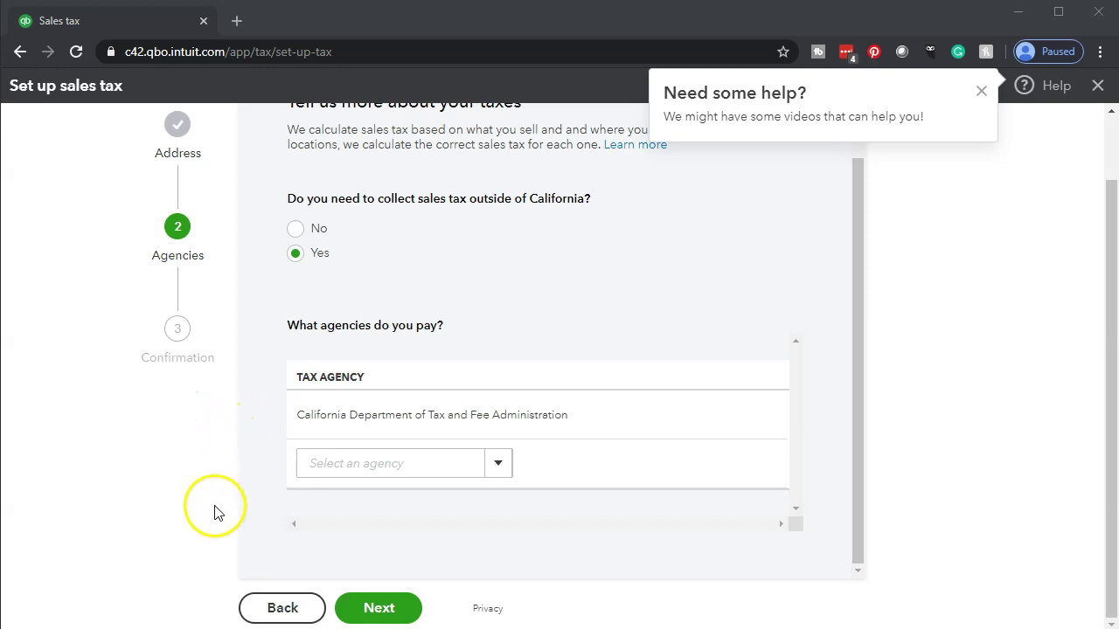
{"action": "left_click", "coordinate": [389, 614]}
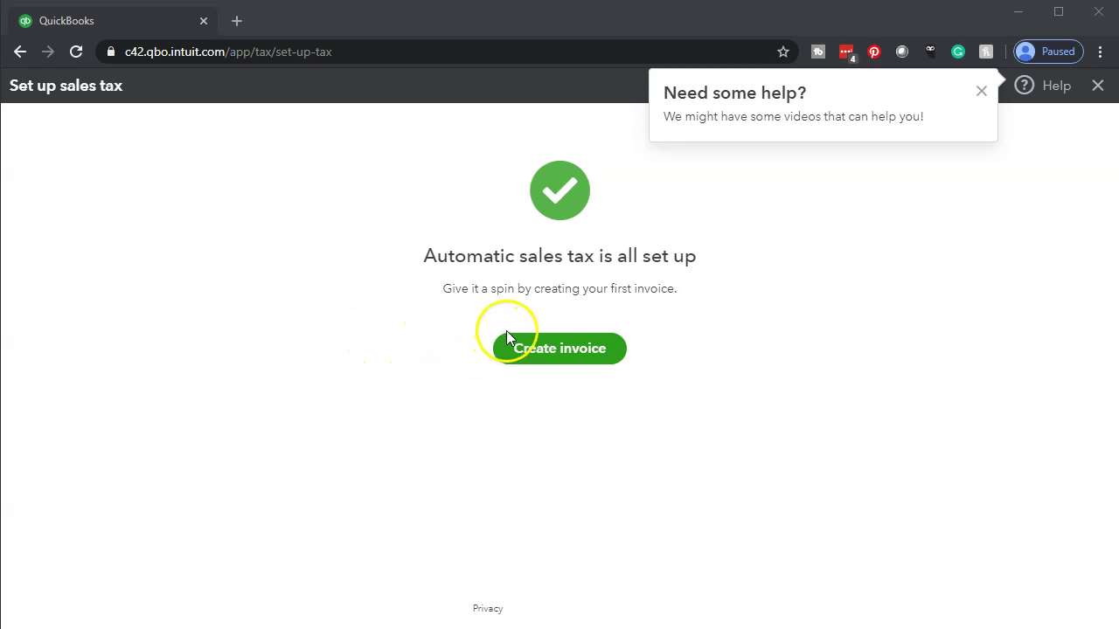
{"action": "left_click", "coordinate": [1098, 87]}
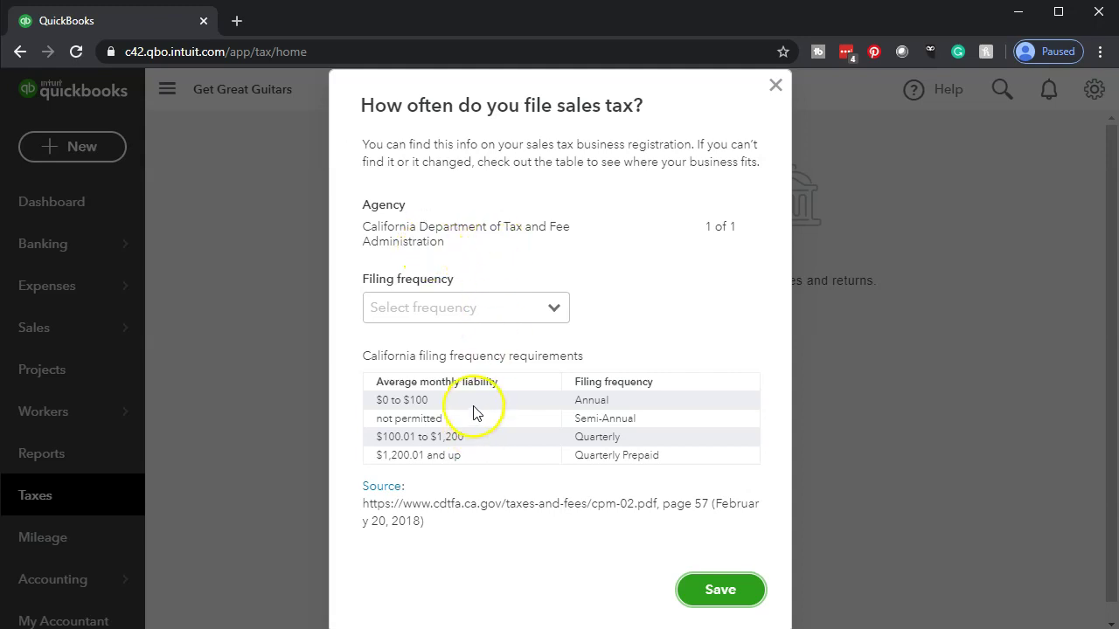
Set the filing frequency for the California Department of Tax and Fee Administration to Monthly and save it.
{"action": "left_click", "coordinate": [552, 310]}
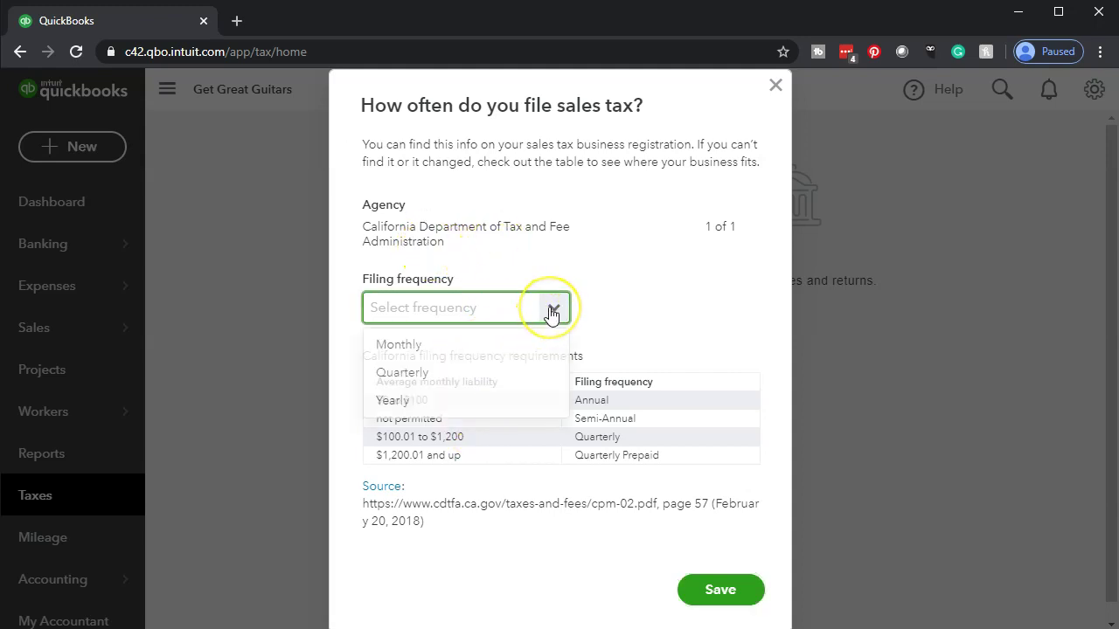
{"action": "left_click", "coordinate": [512, 350]}
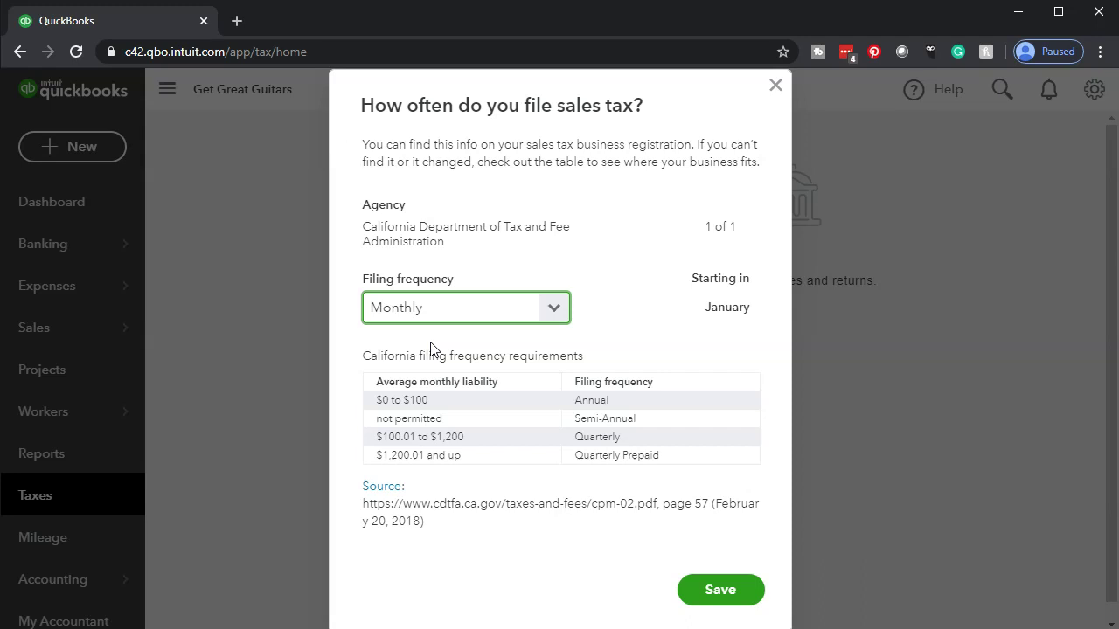
{"action": "left_click", "coordinate": [715, 594]}
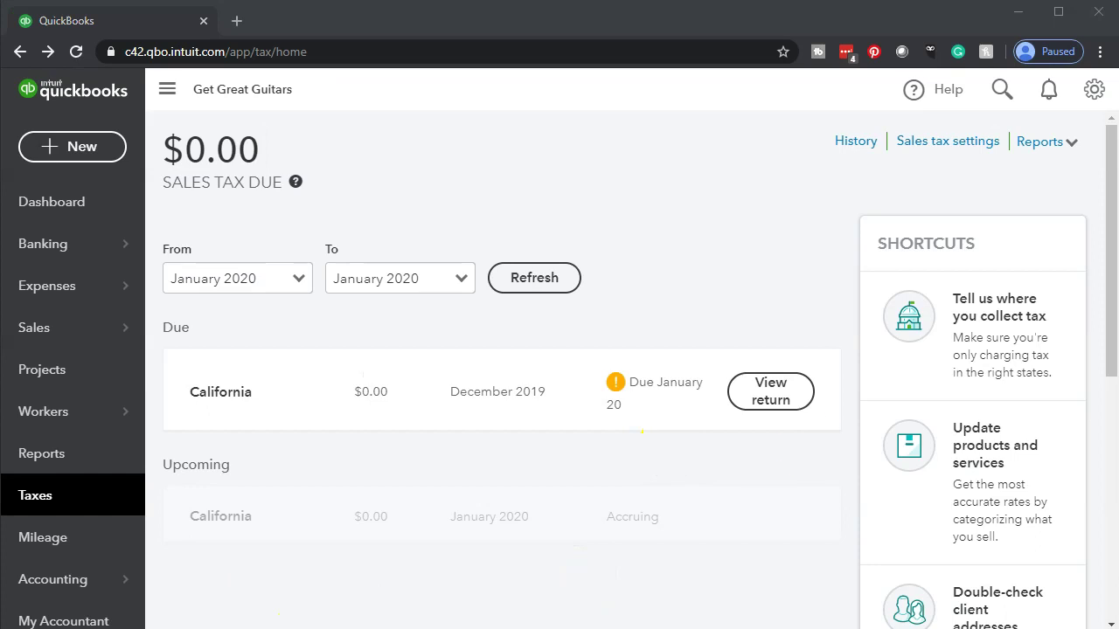
Switch to the PowerPoint slide listing Location, Item and Customer to review it, and return to QuickBooks.
{"action": "left_click_drag", "start_coordinate": [1118, 23], "coordinate": [791, 30]}
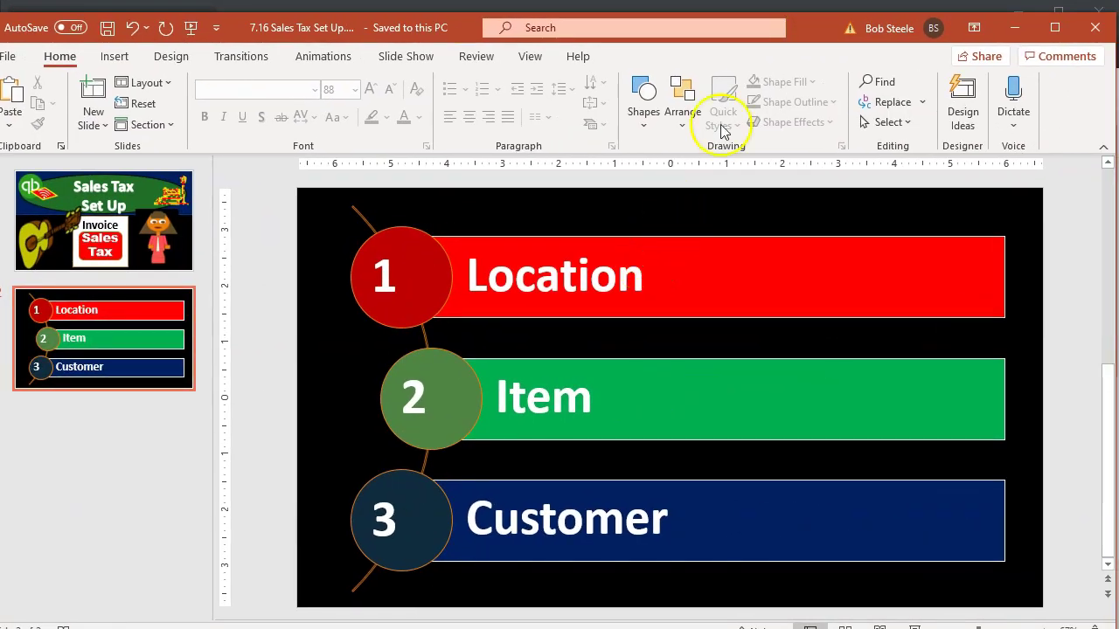
{"action": "left_click", "coordinate": [804, 22]}
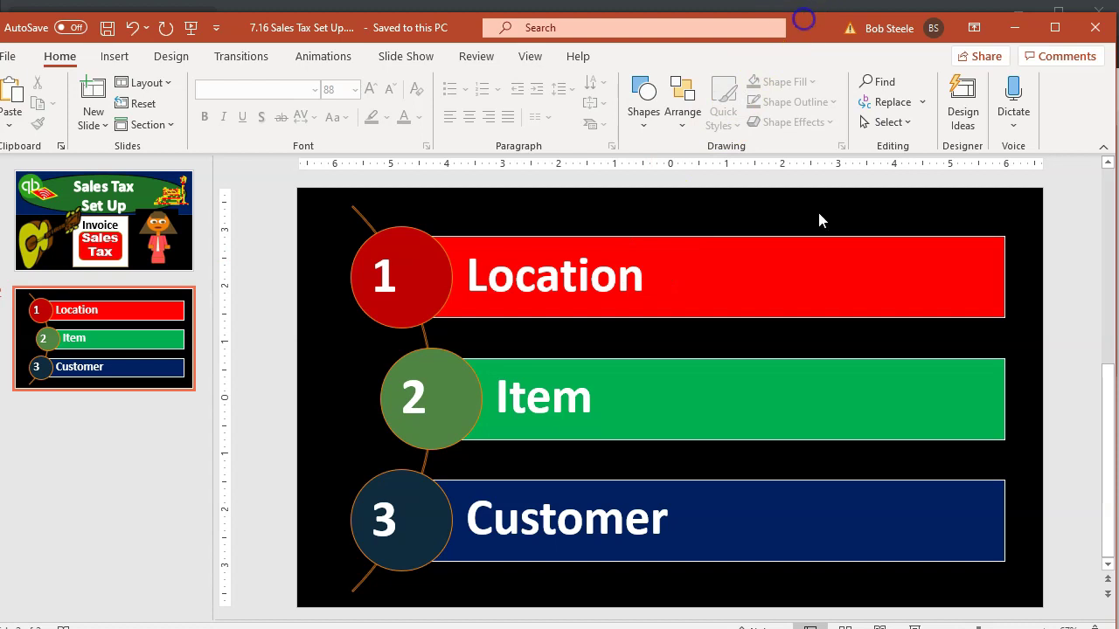
{"action": "left_click_drag", "start_coordinate": [826, 30], "coordinate": [1118, 53]}
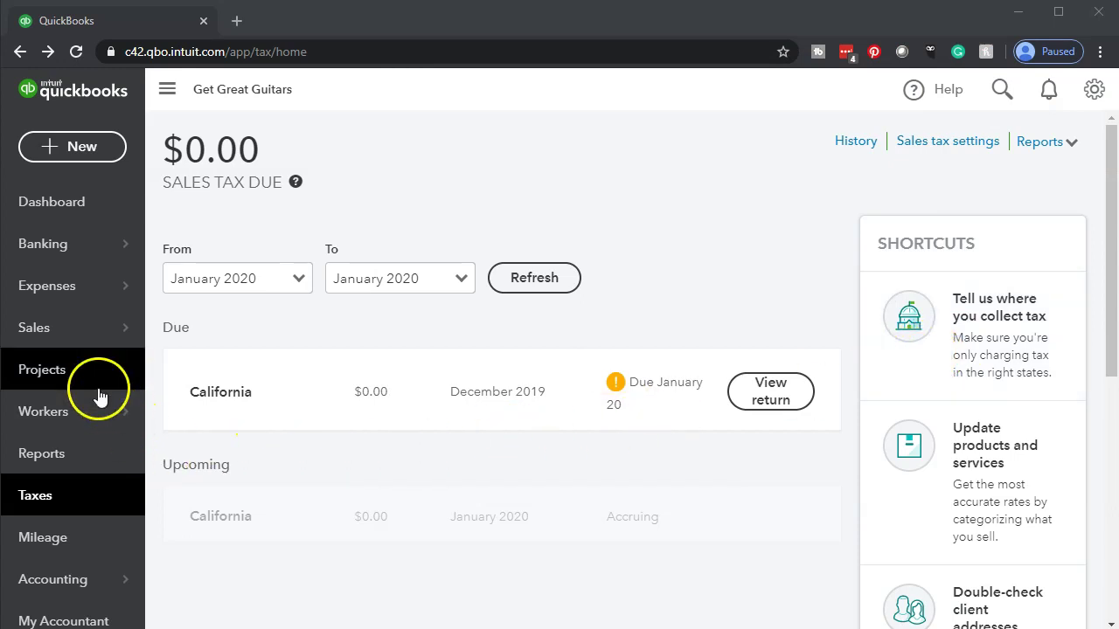
Open the Products and Services list under Sales and collapse the navigation menu to widen it.
{"action": "left_click", "coordinate": [50, 330]}
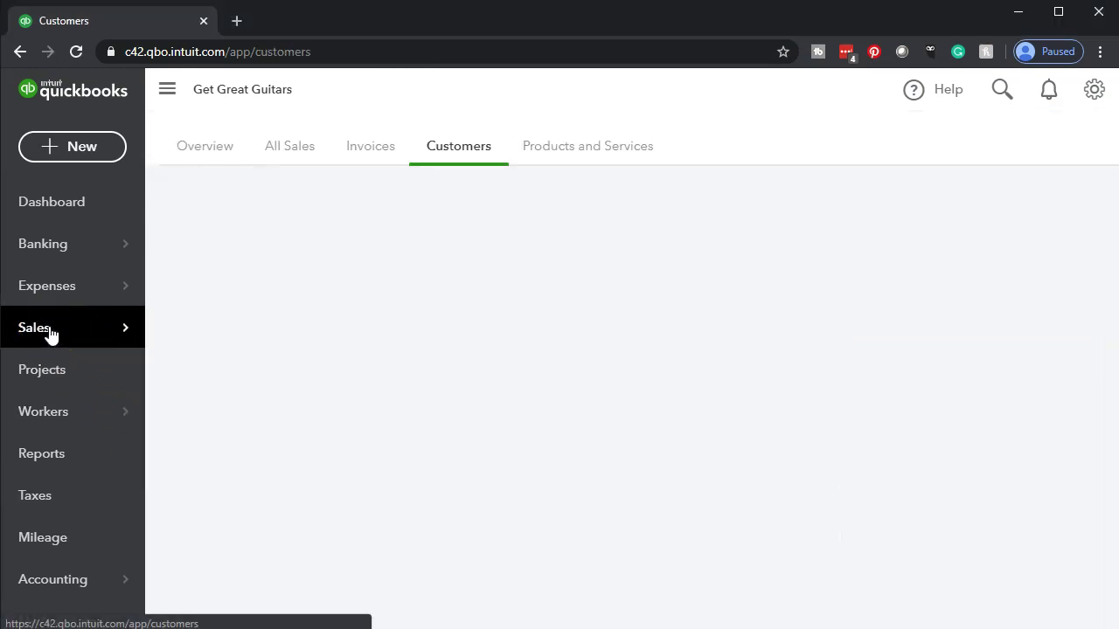
{"action": "left_click", "coordinate": [332, 358]}
{"action": "left_click", "coordinate": [583, 148]}
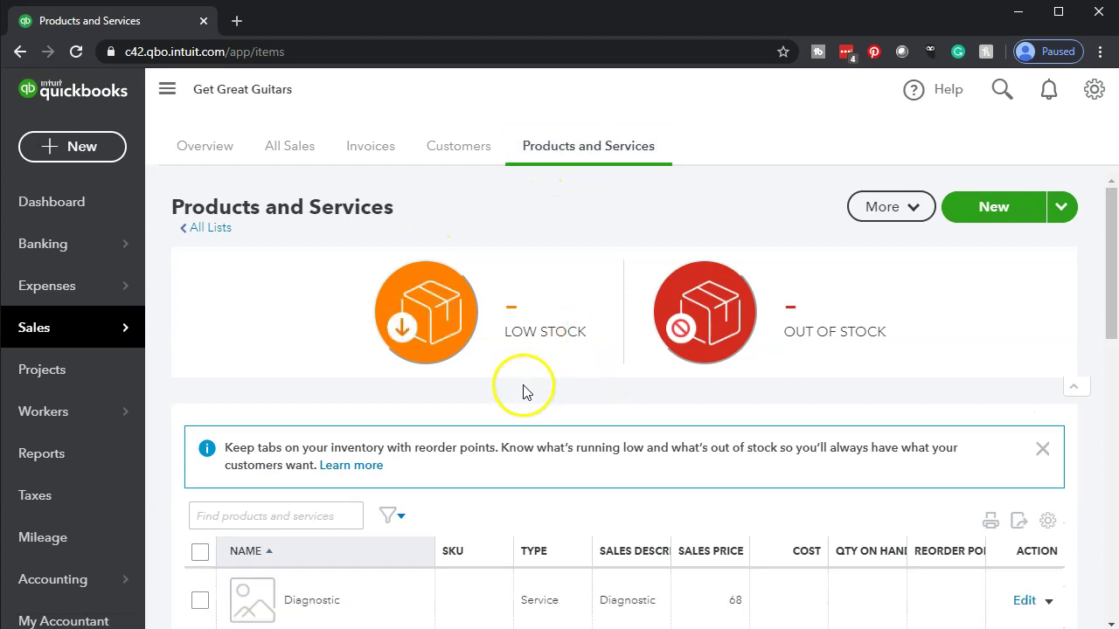
{"action": "scroll", "coordinate": [522, 387], "scroll_direction": "down", "scroll_amount": 3}
{"action": "left_click", "coordinate": [167, 93]}
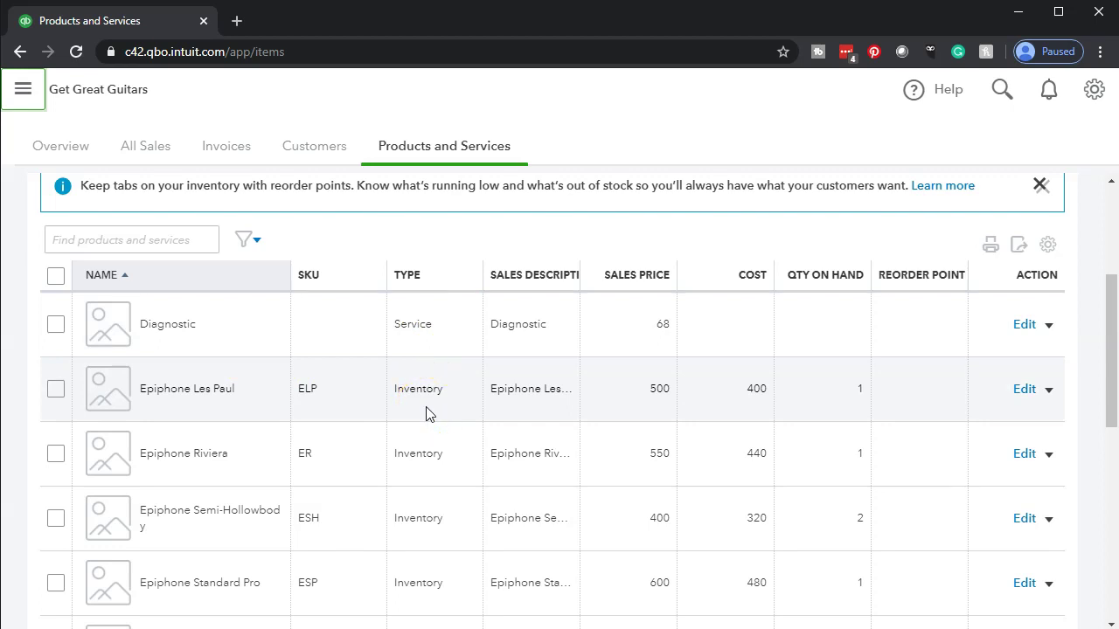
Sort the products and services by type so that the inventory items are listed first.
{"action": "left_click", "coordinate": [429, 279]}
{"action": "scroll", "coordinate": [429, 282], "scroll_direction": "down", "scroll_amount": 5}
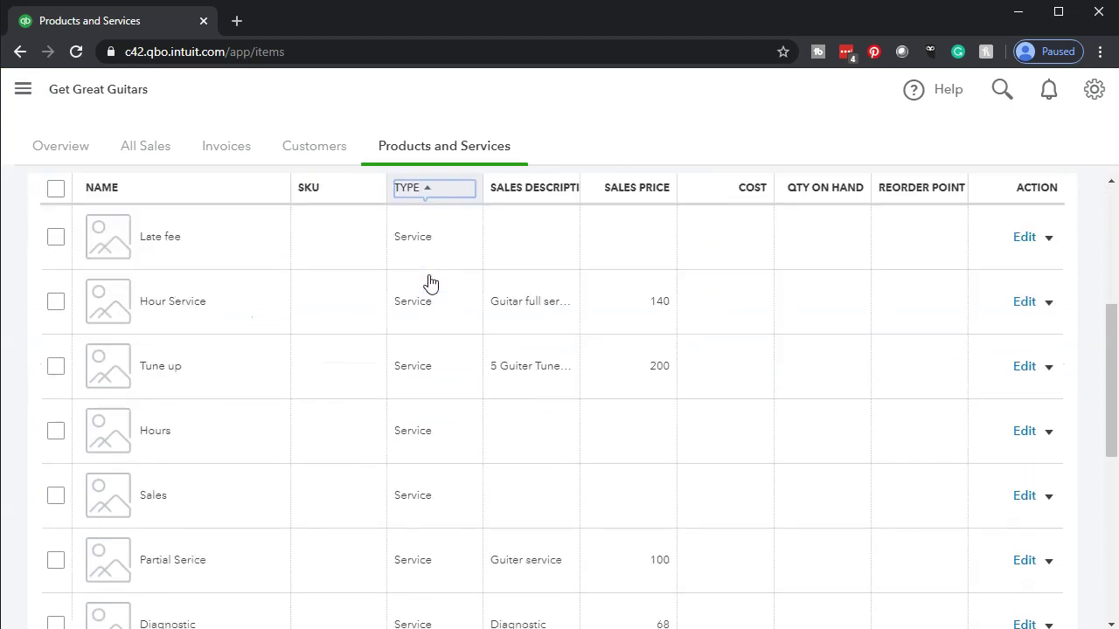
{"action": "left_click", "coordinate": [429, 192]}
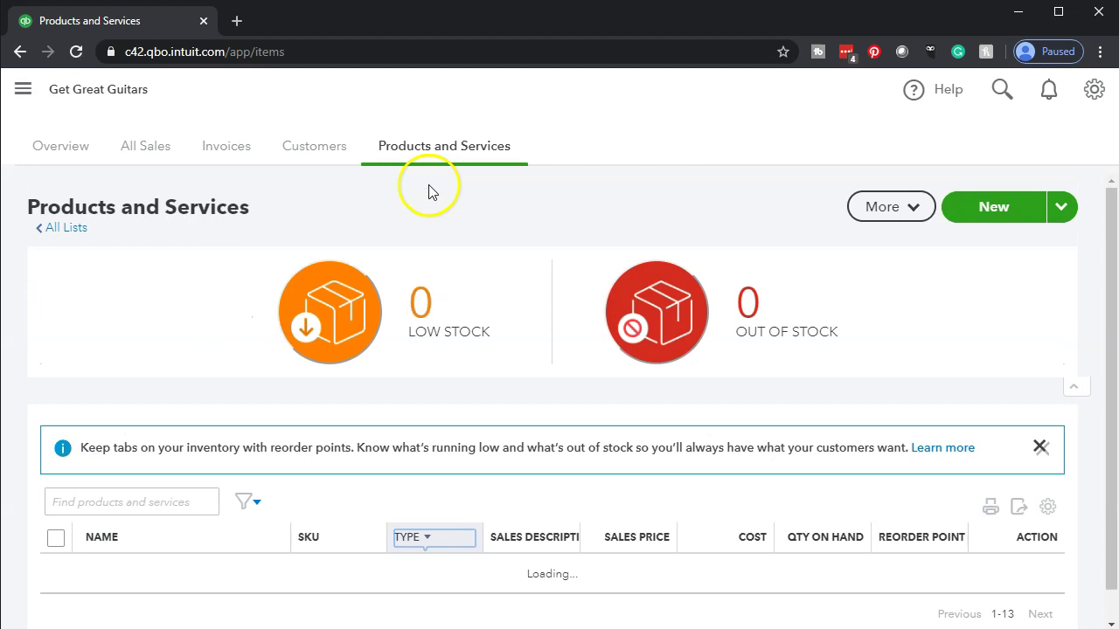
{"action": "scroll", "coordinate": [430, 251], "scroll_direction": "down", "scroll_amount": 3}
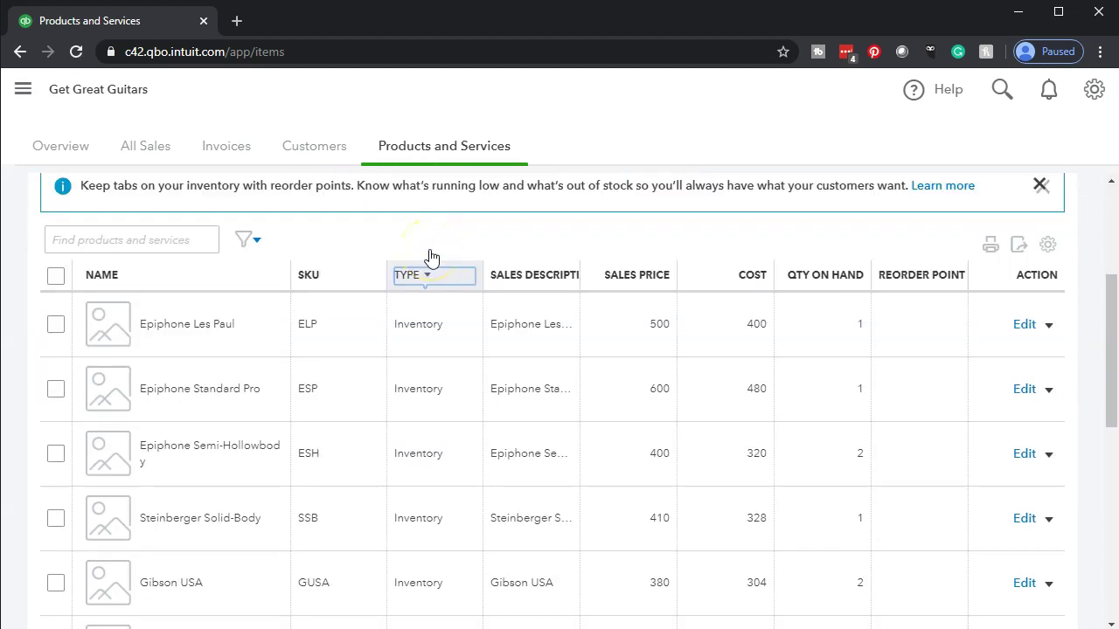
{"action": "scroll", "coordinate": [430, 256], "scroll_direction": "down", "scroll_amount": 2}
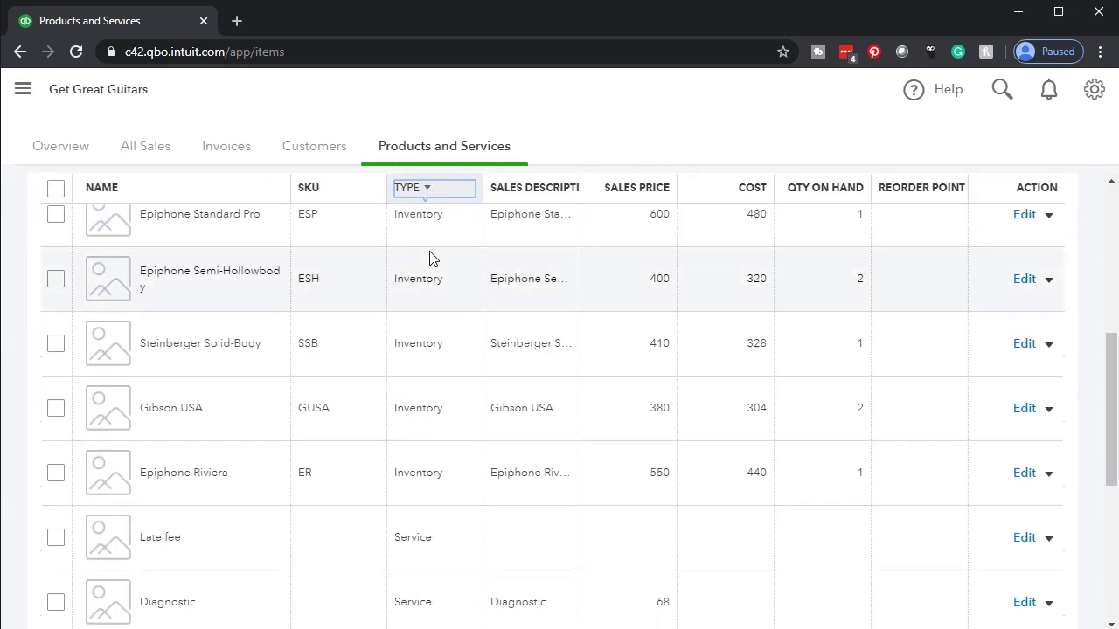
{"action": "scroll", "coordinate": [429, 254], "scroll_direction": "up", "scroll_amount": 3}
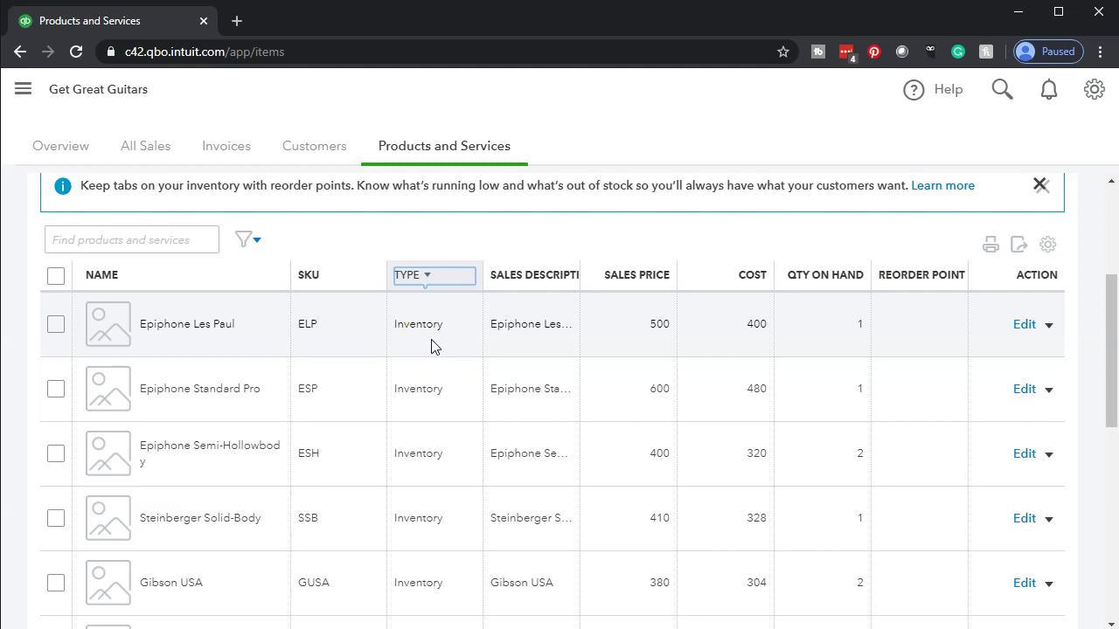
Review the sales tax category options of the Epiphone Les Paul and close the item without changes.
{"action": "left_click", "coordinate": [1022, 325]}
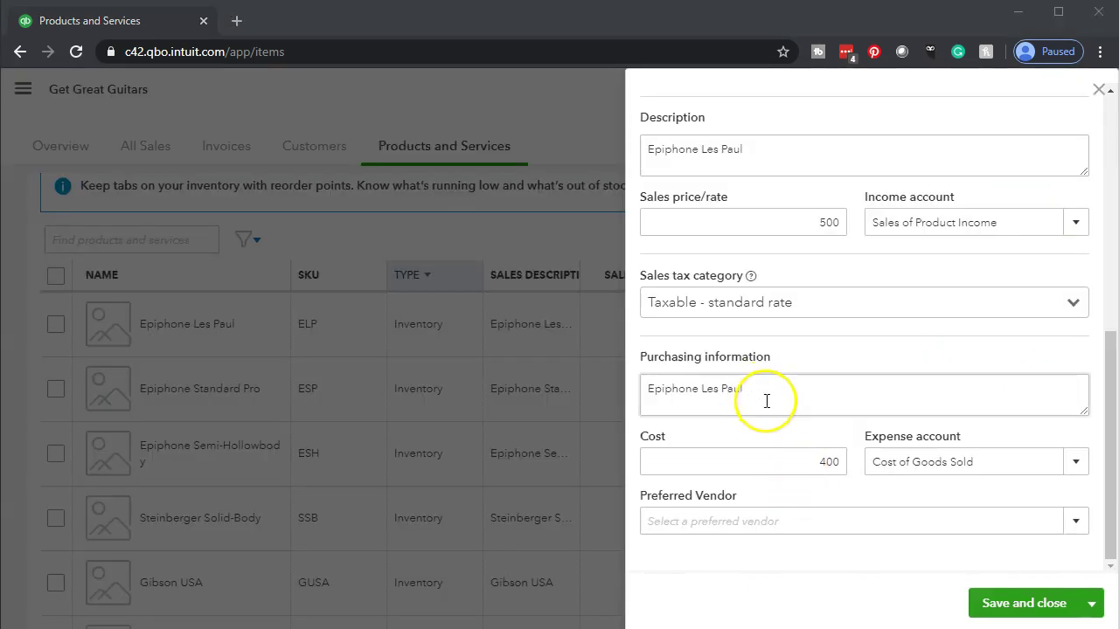
{"action": "scroll", "coordinate": [766, 400], "scroll_direction": "up", "scroll_amount": 5}
{"action": "scroll", "coordinate": [767, 400], "scroll_direction": "down", "scroll_amount": 5}
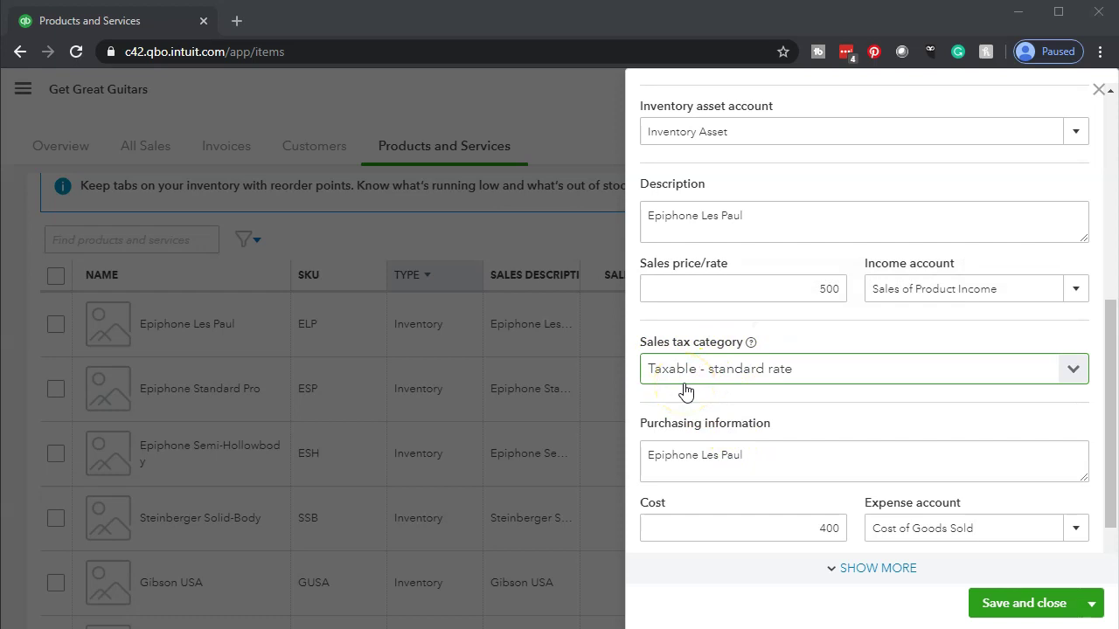
{"action": "left_click", "coordinate": [1073, 377]}
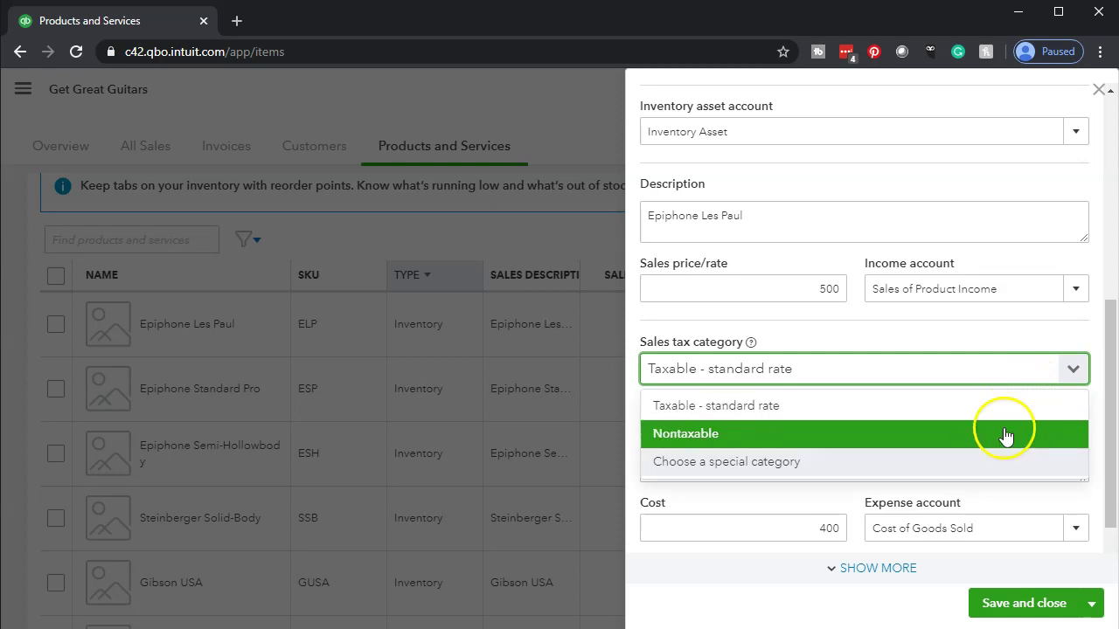
{"action": "left_click", "coordinate": [1097, 95]}
{"action": "left_click", "coordinate": [1097, 94]}
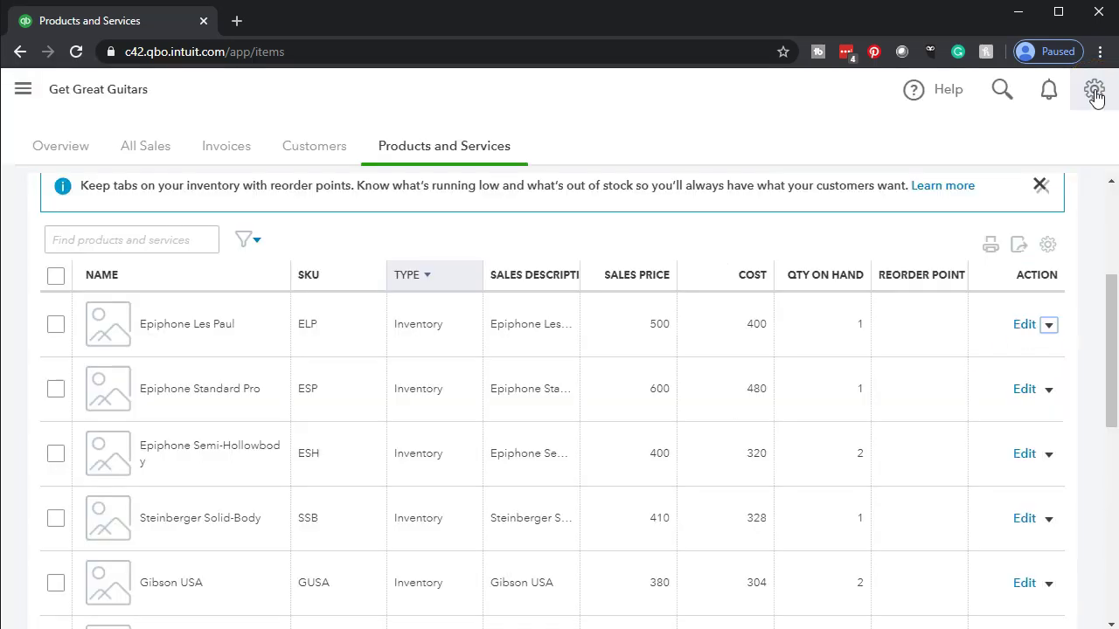
Open the Epiphone Standard Pro item and check its sales tax category.
{"action": "left_click", "coordinate": [1023, 390]}
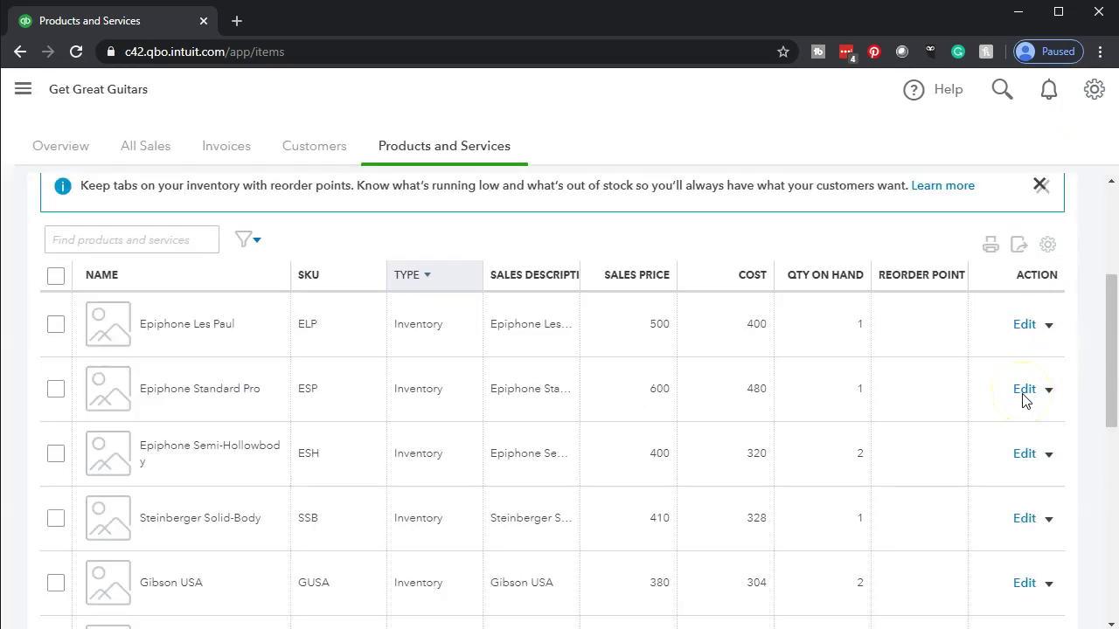
{"action": "scroll", "coordinate": [789, 379], "scroll_direction": "down", "scroll_amount": 4}
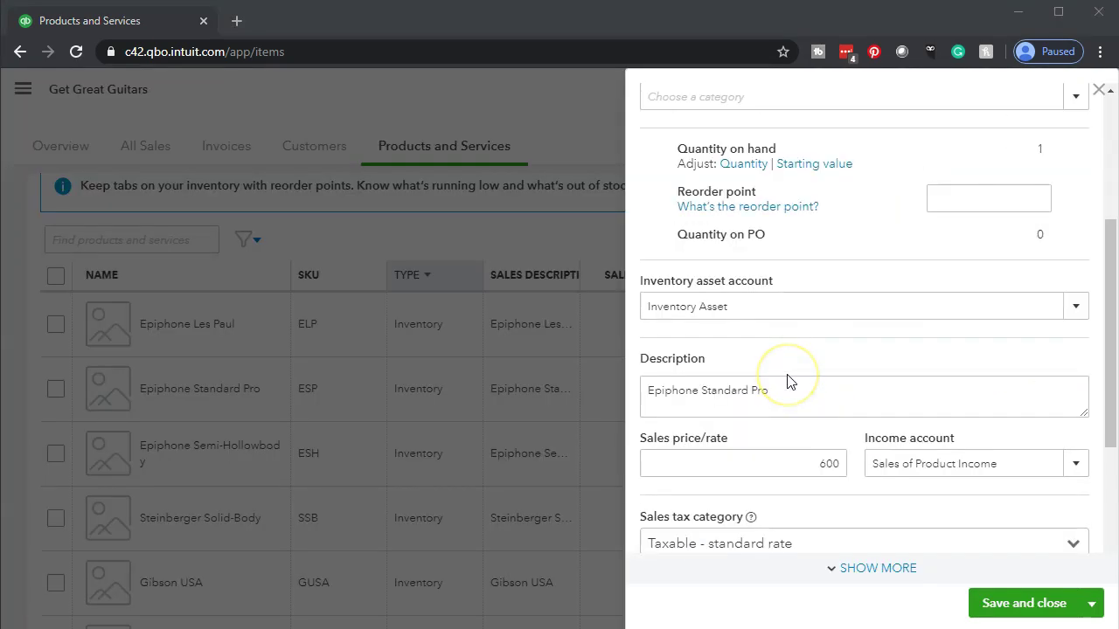
{"action": "scroll", "coordinate": [789, 379], "scroll_direction": "down", "scroll_amount": 1}
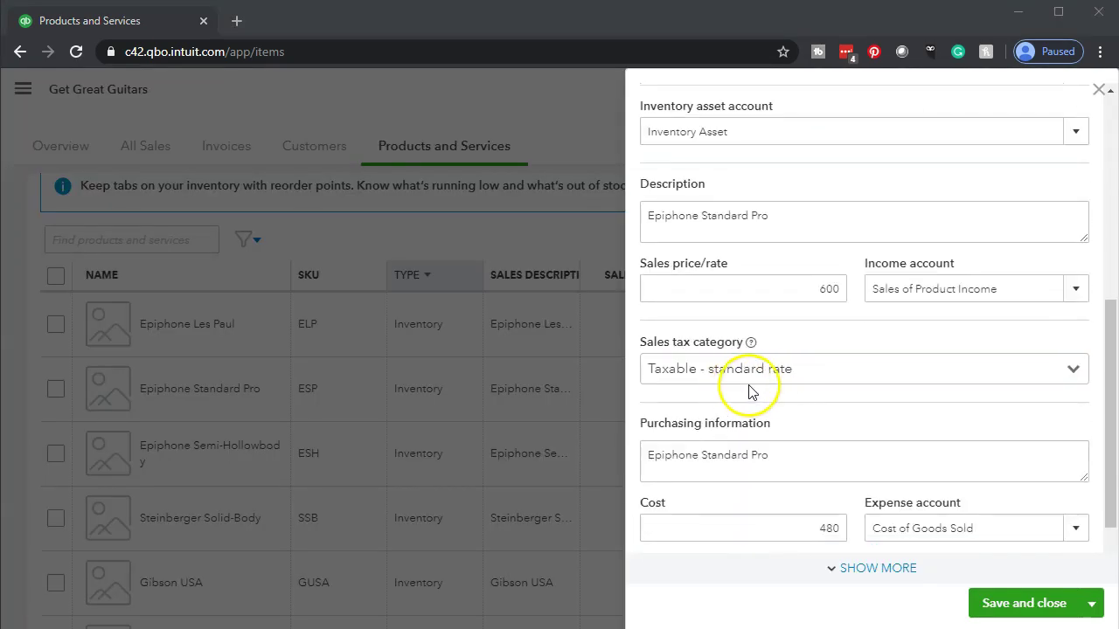
Close the Epiphone Standard Pro item without changes, and save the Late fee service with the sales tax category Nontaxable.
{"action": "left_click", "coordinate": [1099, 91]}
{"action": "scroll", "coordinate": [643, 408], "scroll_direction": "down", "scroll_amount": 5}
{"action": "scroll", "coordinate": [643, 407], "scroll_direction": "up", "scroll_amount": 2}
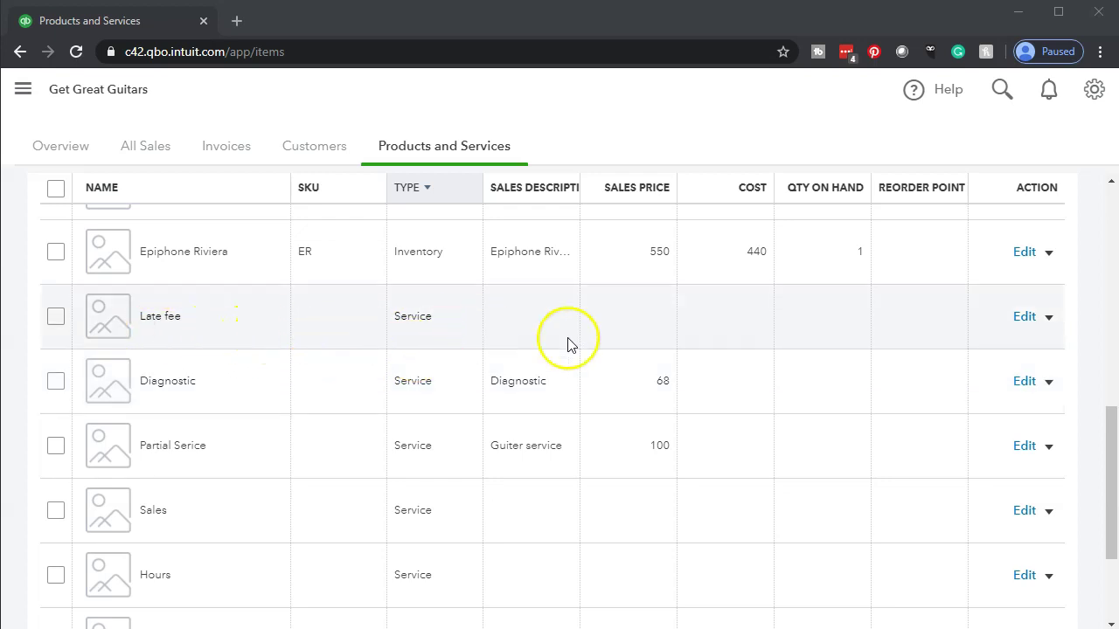
{"action": "left_click", "coordinate": [1027, 320]}
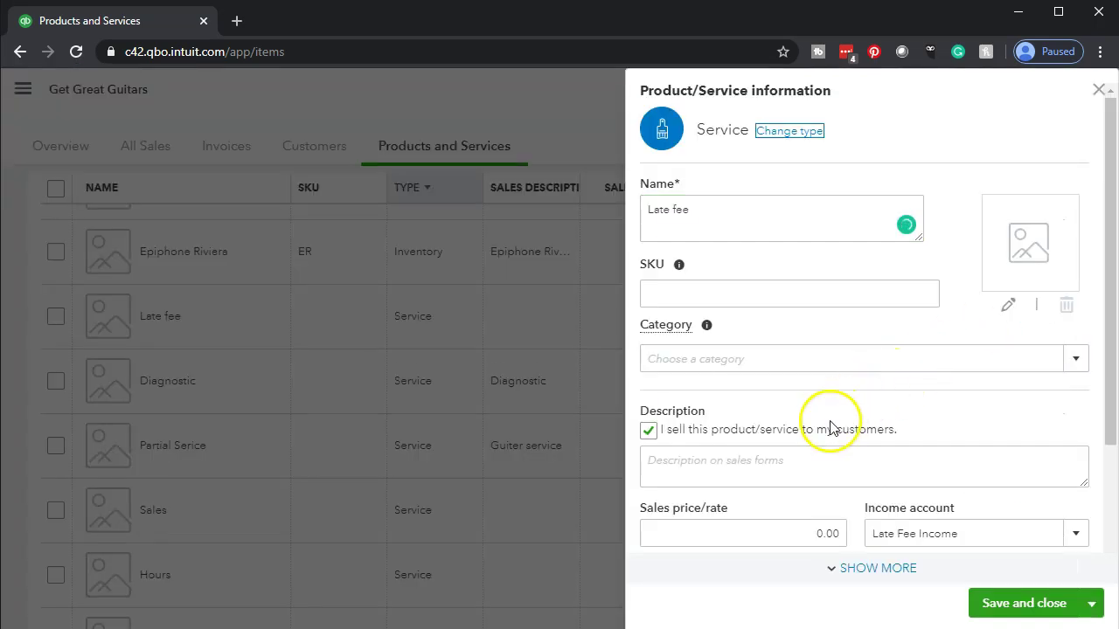
{"action": "scroll", "coordinate": [1093, 262], "scroll_direction": "down", "scroll_amount": 2}
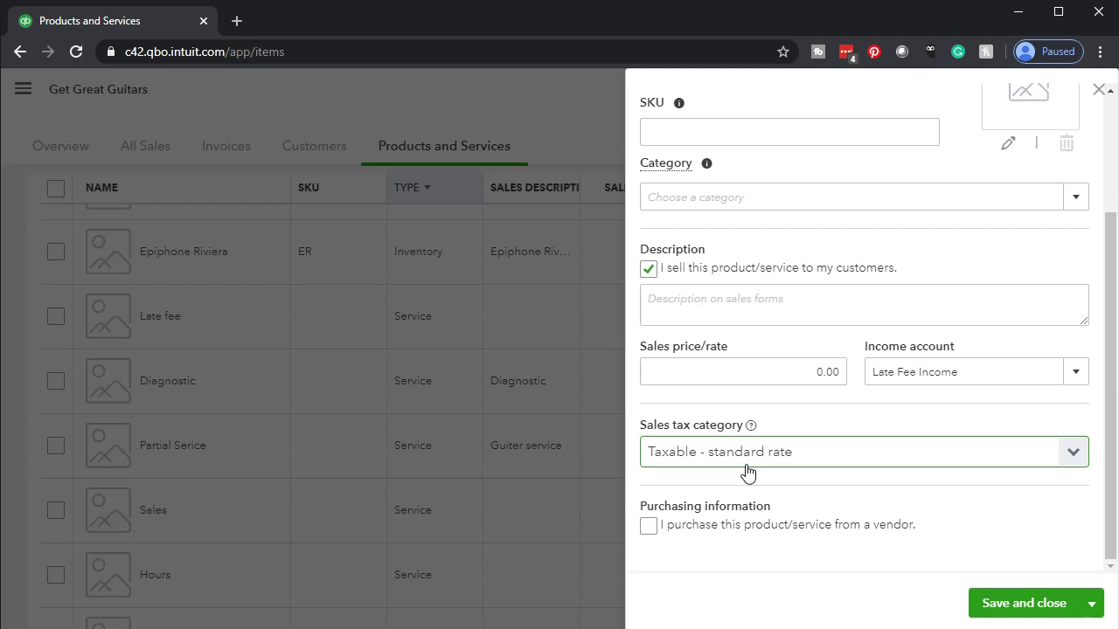
{"action": "left_click", "coordinate": [1073, 453]}
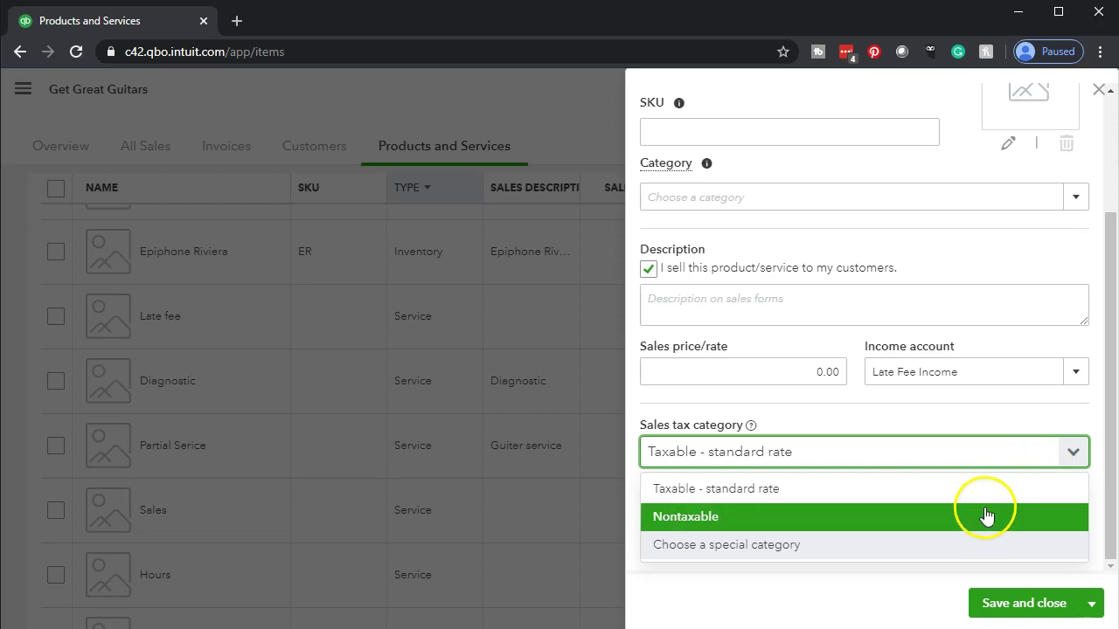
{"action": "left_click", "coordinate": [988, 517]}
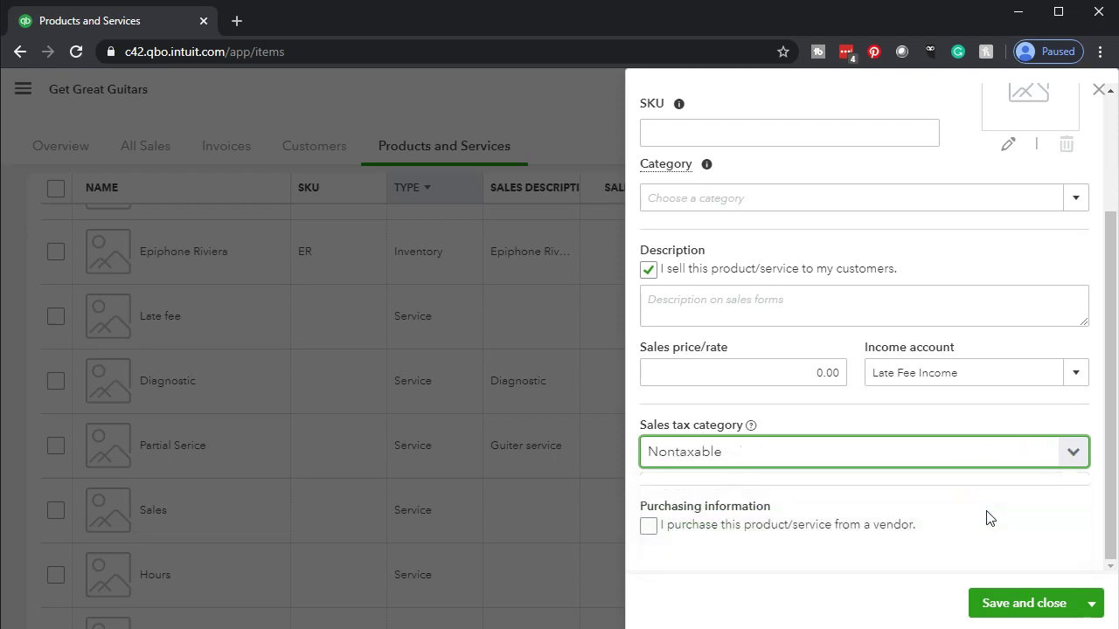
{"action": "left_click", "coordinate": [1023, 605]}
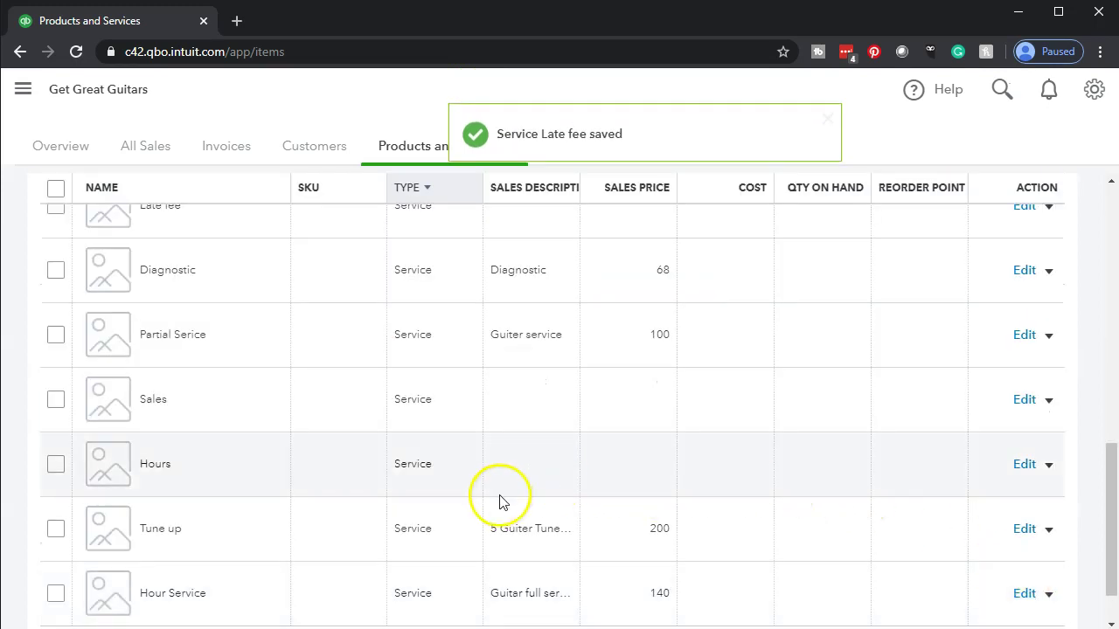
Change the Diagnostic service's sales tax category to Nontaxable and save the item.
{"action": "scroll", "coordinate": [503, 479], "scroll_direction": "up", "scroll_amount": 1}
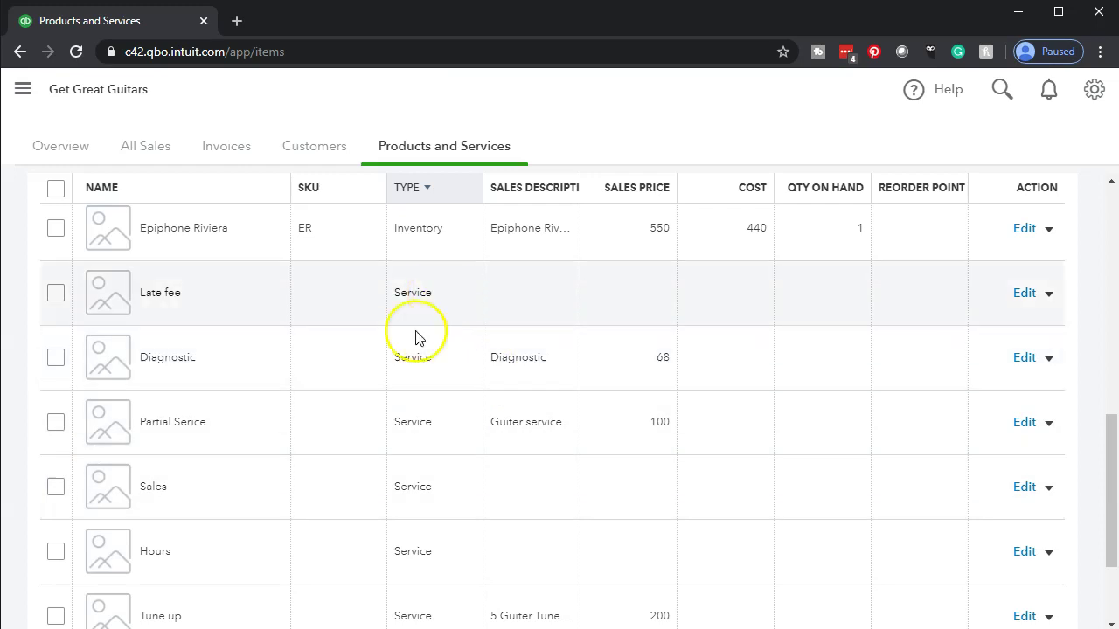
{"action": "left_click", "coordinate": [1024, 358]}
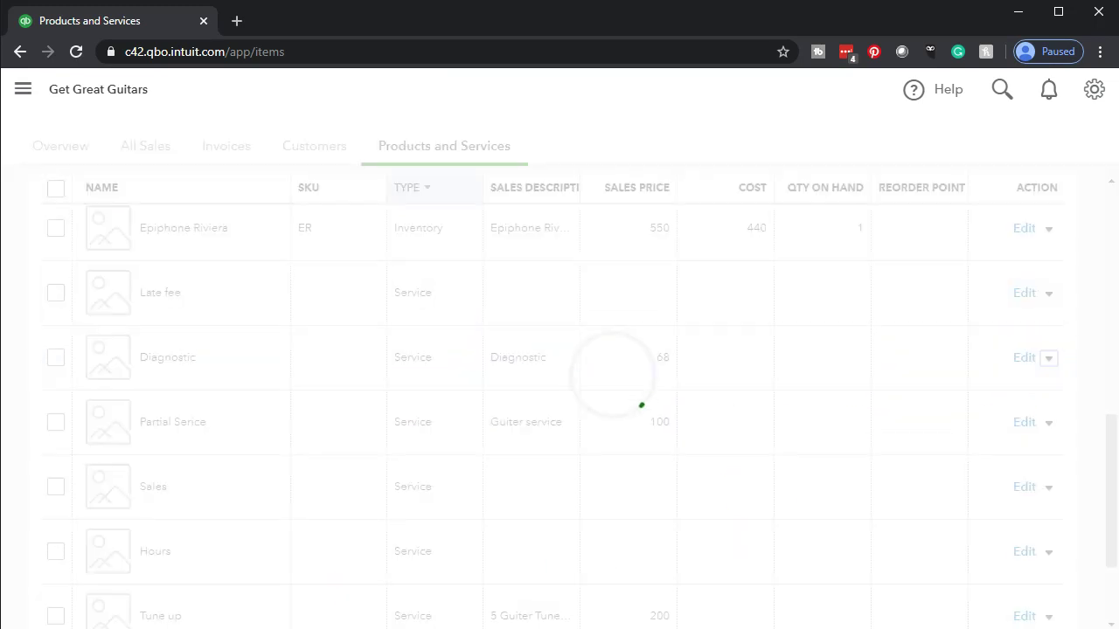
{"action": "scroll", "coordinate": [807, 392], "scroll_direction": "down", "scroll_amount": 2}
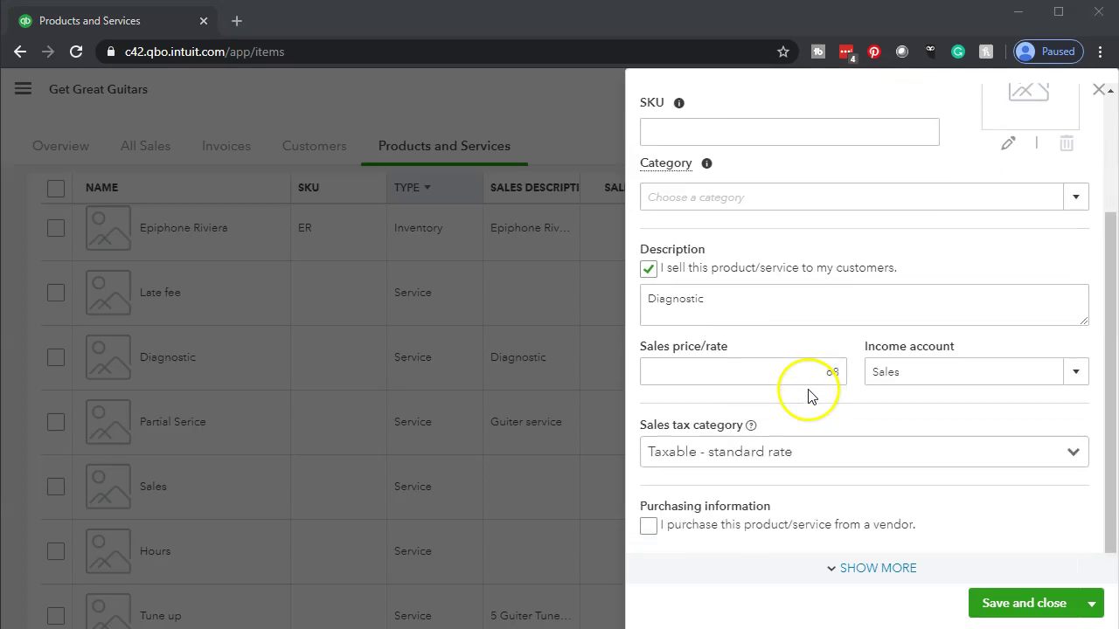
{"action": "left_click", "coordinate": [1075, 458]}
{"action": "left_click", "coordinate": [816, 520]}
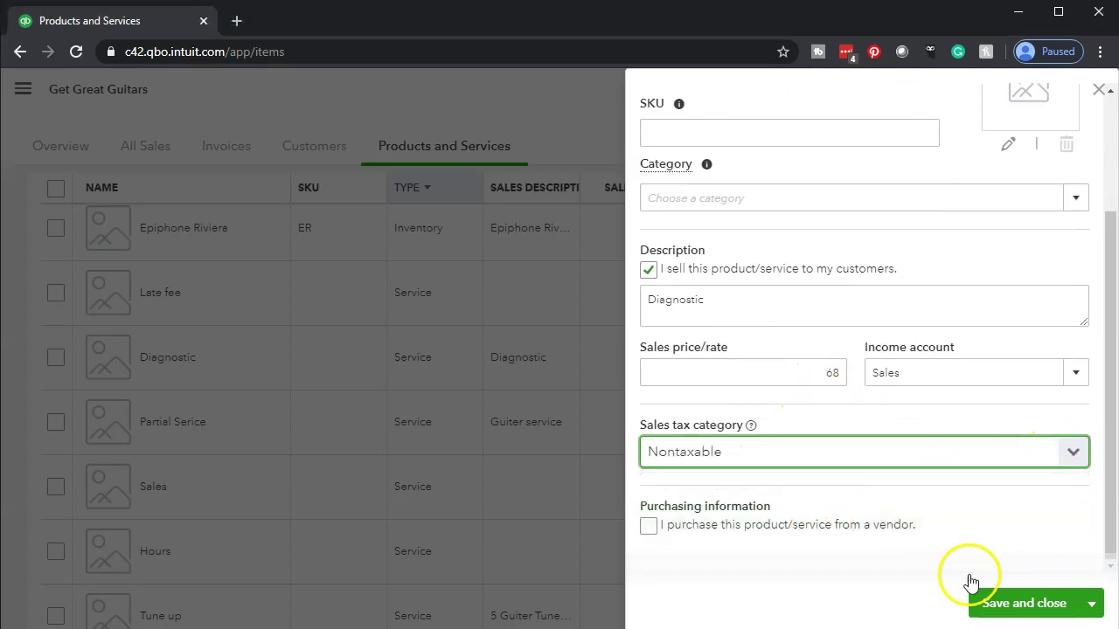
{"action": "left_click", "coordinate": [1007, 604]}
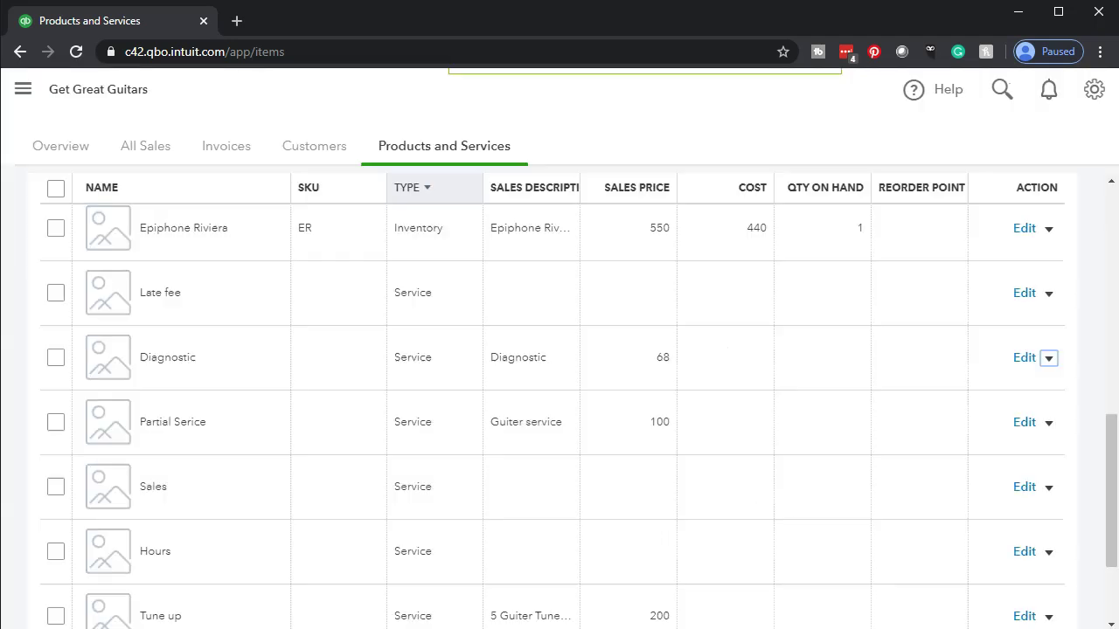
Change the Partial Serice item's sales tax category to Nontaxable and save it.
{"action": "scroll", "coordinate": [432, 483], "scroll_direction": "down", "scroll_amount": 5}
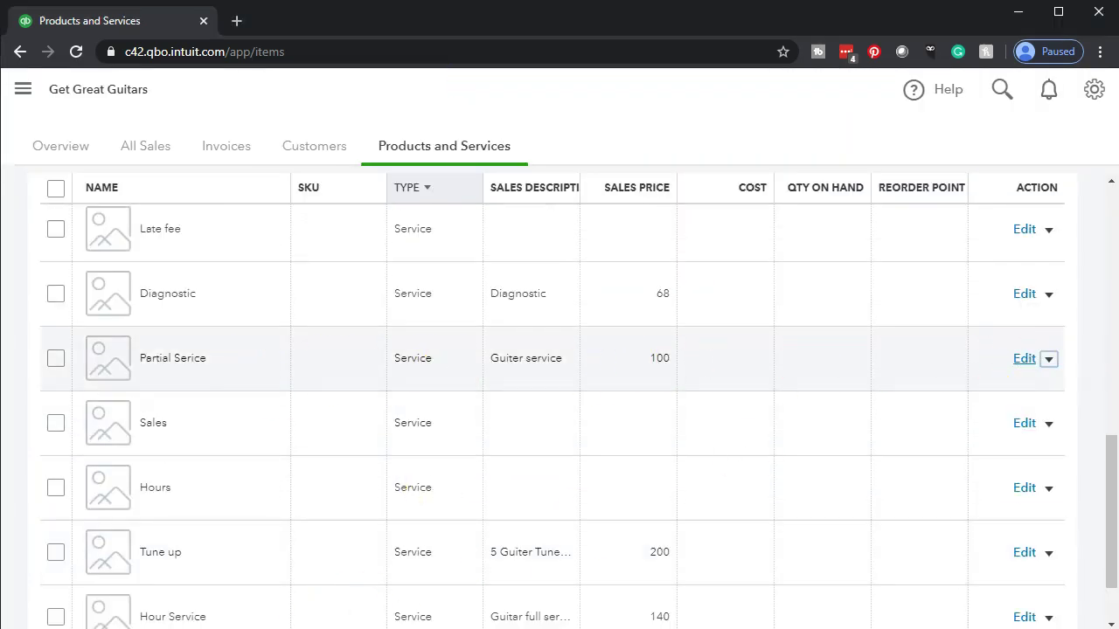
{"action": "left_click", "coordinate": [1024, 359]}
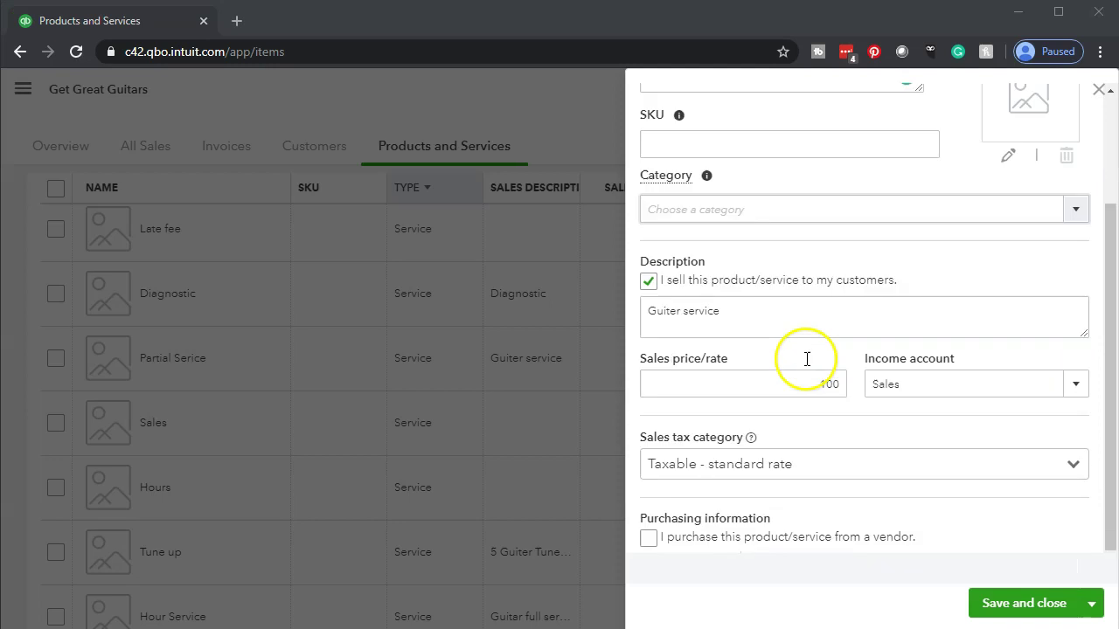
{"action": "left_click", "coordinate": [1073, 451]}
{"action": "left_click", "coordinate": [746, 523]}
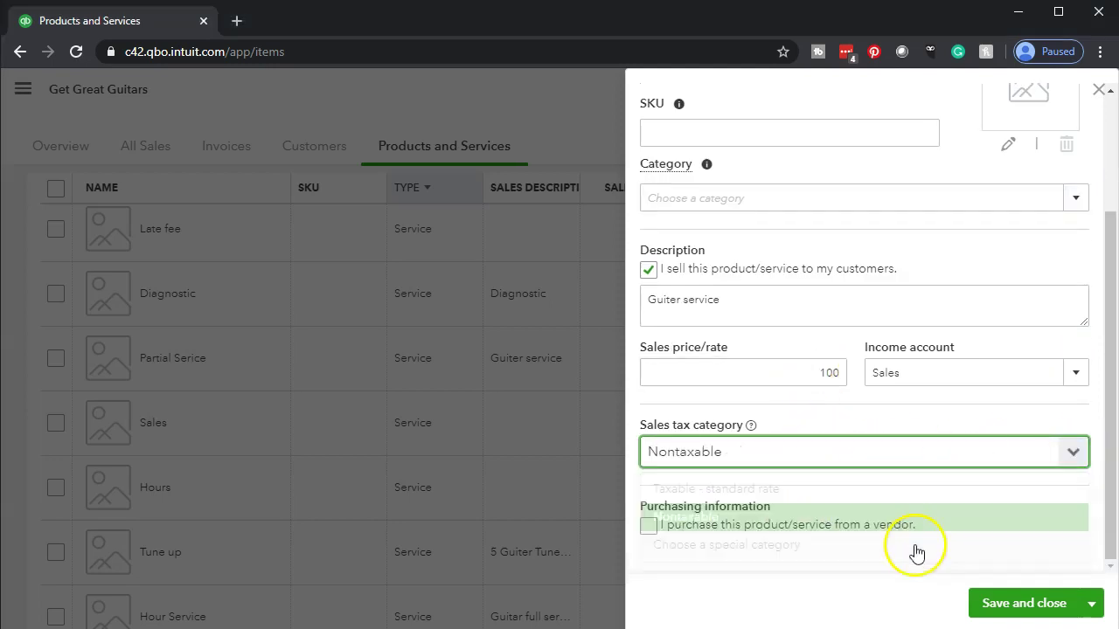
{"action": "left_click", "coordinate": [1021, 603]}
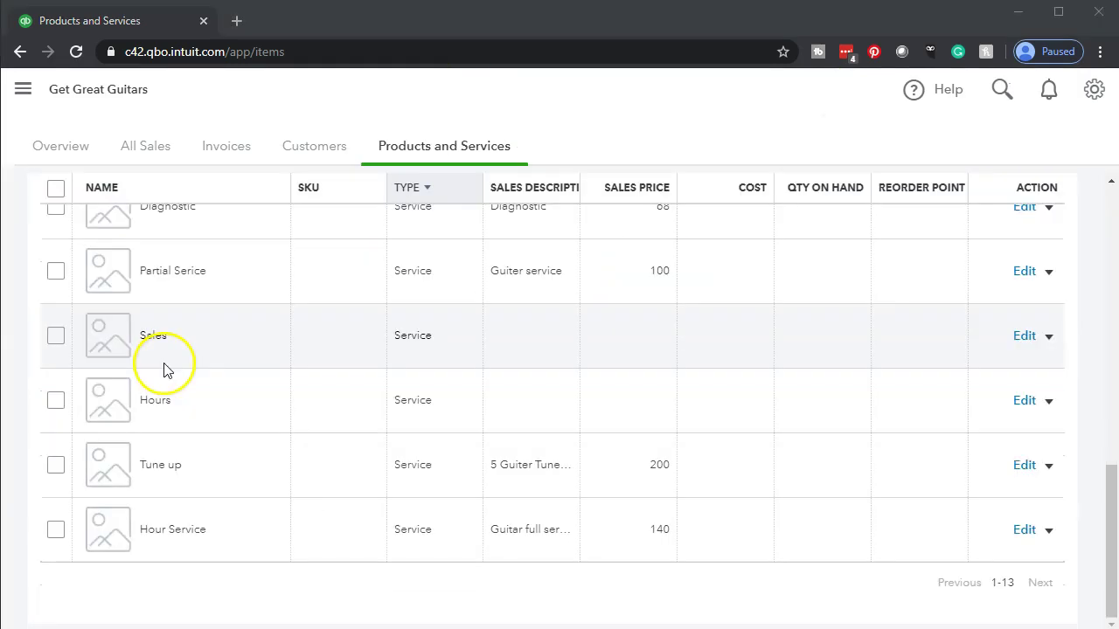
Change the sales tax category of the service named Sales to Nontaxable and save it.
{"action": "left_click", "coordinate": [1019, 337]}
{"action": "left_click", "coordinate": [1019, 337]}
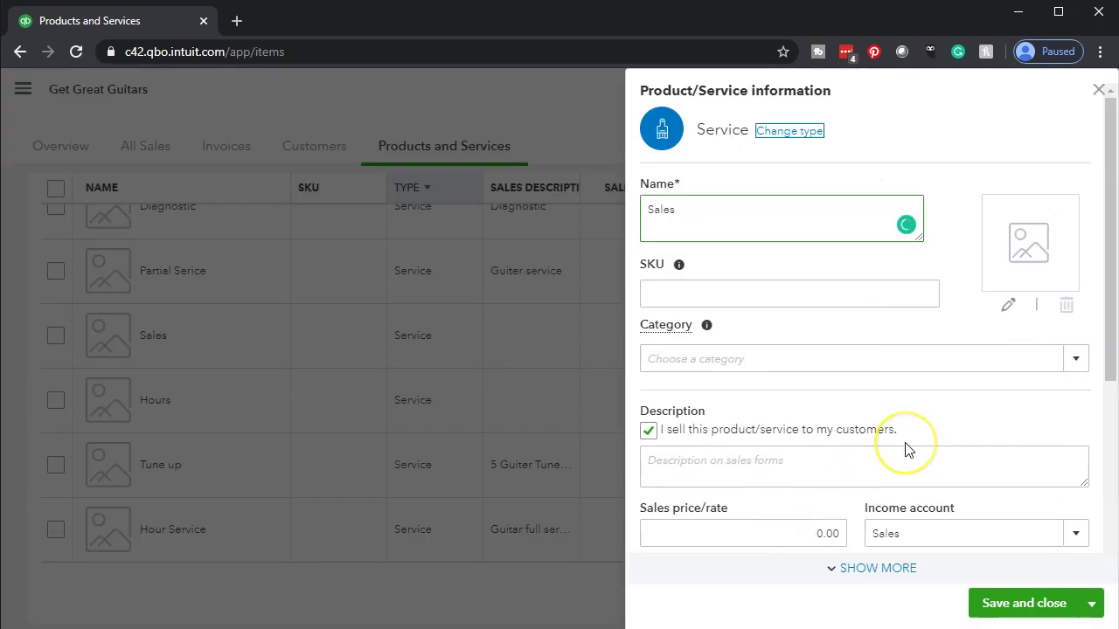
{"action": "scroll", "coordinate": [906, 450], "scroll_direction": "down", "scroll_amount": 3}
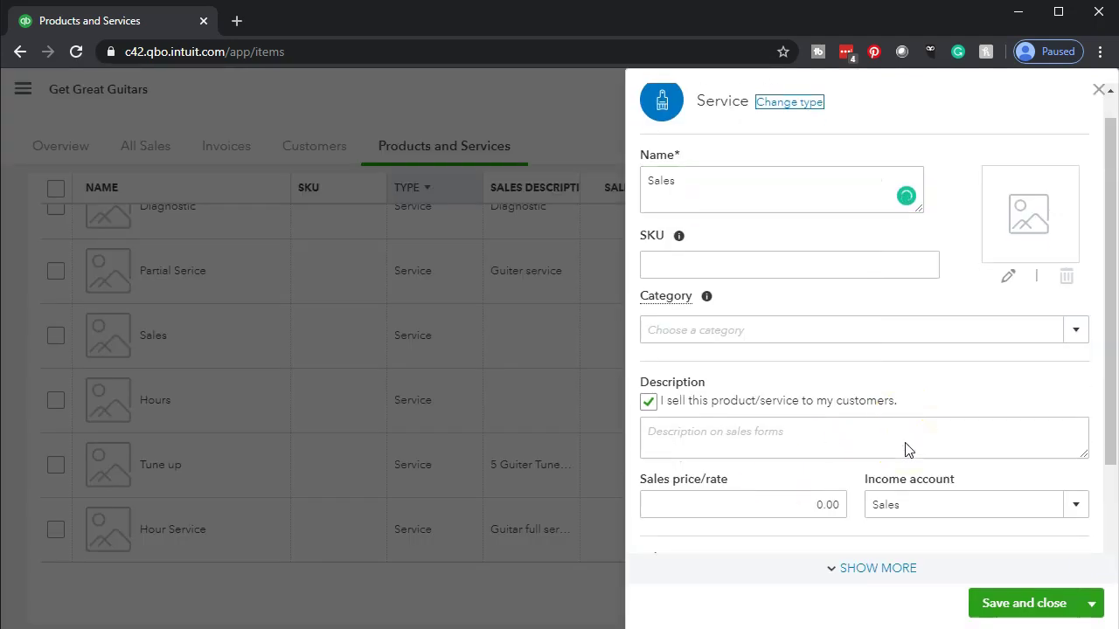
{"action": "left_click", "coordinate": [906, 450]}
{"action": "left_click", "coordinate": [719, 516]}
{"action": "left_click", "coordinate": [1007, 601]}
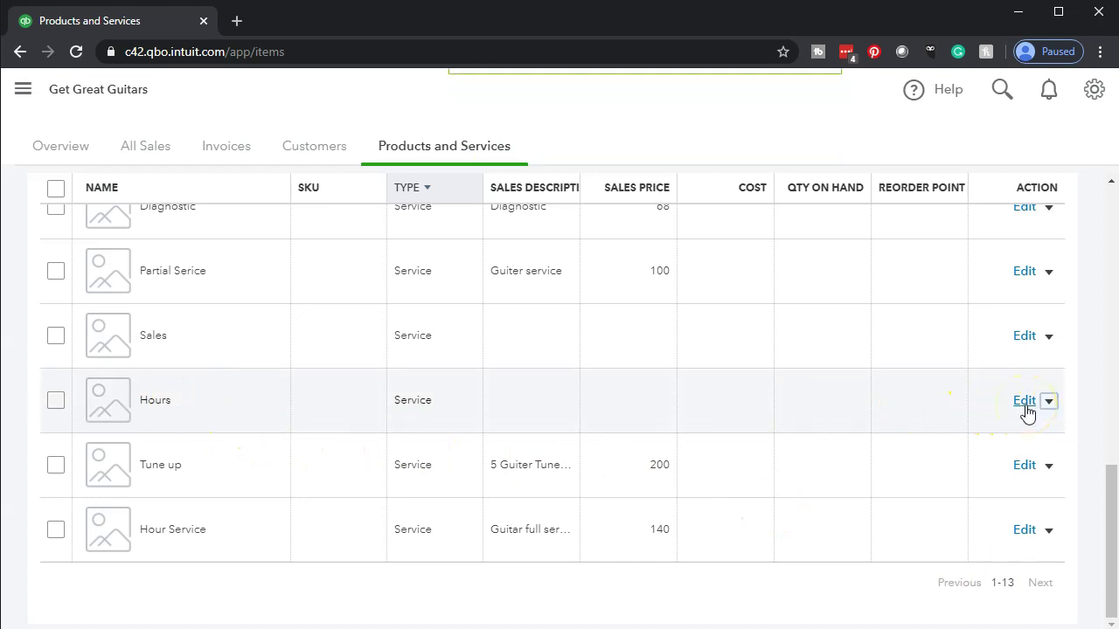
Set the Hours service's sales tax category to Nontaxable and save the item.
{"action": "left_click", "coordinate": [1024, 401]}
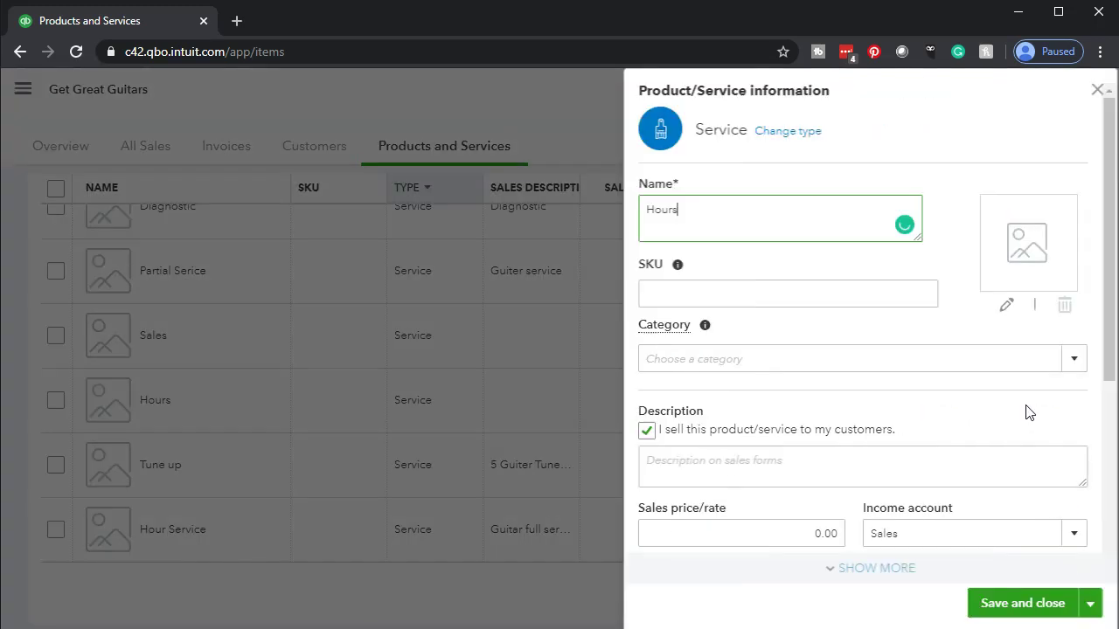
{"action": "left_click", "coordinate": [828, 408]}
{"action": "scroll", "coordinate": [828, 408], "scroll_direction": "down", "scroll_amount": 1}
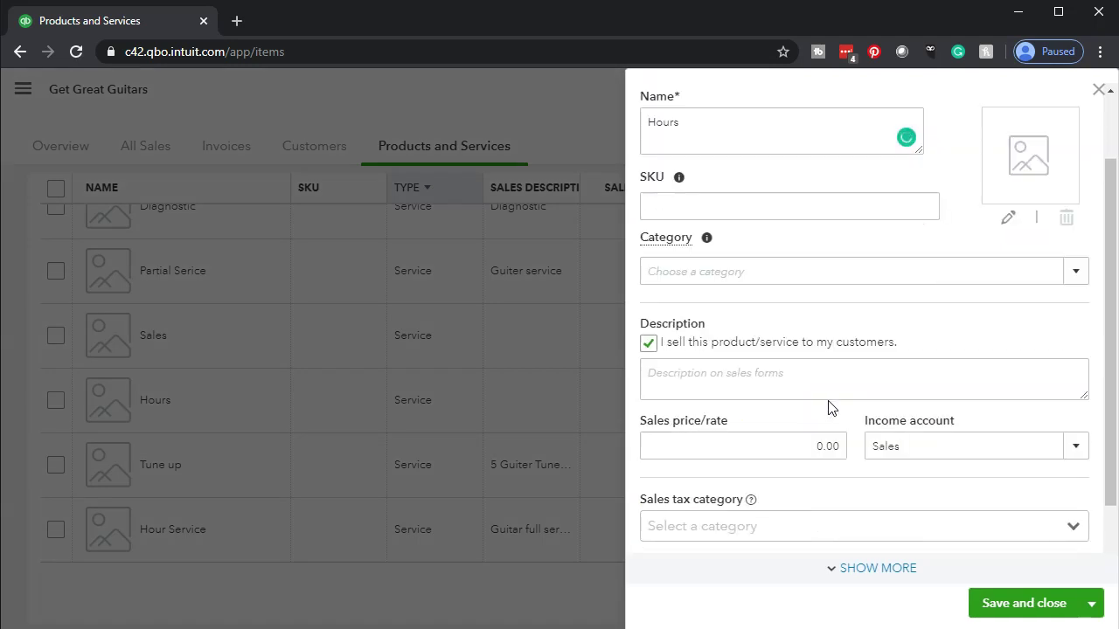
{"action": "scroll", "coordinate": [828, 408], "scroll_direction": "down", "scroll_amount": 1}
{"action": "left_click", "coordinate": [790, 463]}
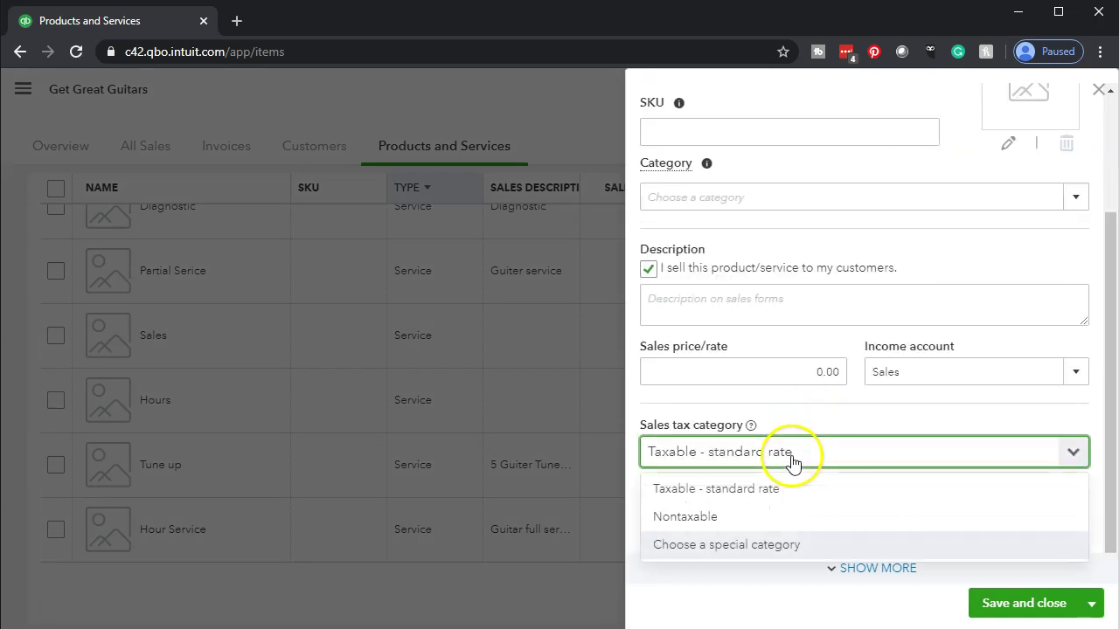
{"action": "left_click", "coordinate": [714, 523]}
{"action": "left_click", "coordinate": [1011, 604]}
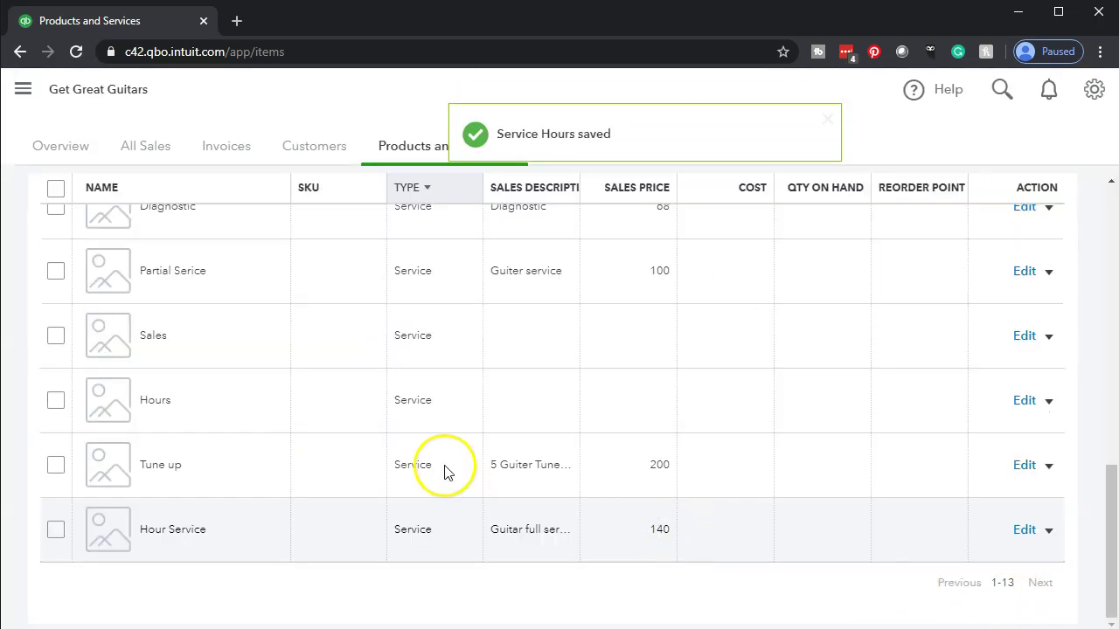
Change the Tune up service's sales tax category to Nontaxable and save the item.
{"action": "left_click", "coordinate": [1024, 466]}
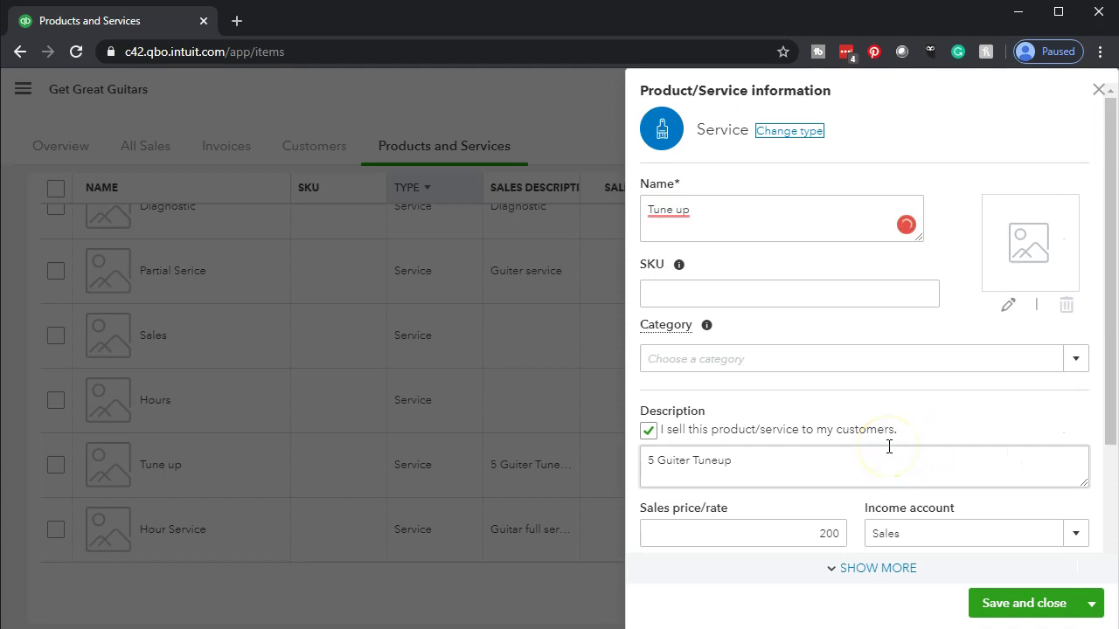
{"action": "scroll", "coordinate": [871, 429], "scroll_direction": "down", "scroll_amount": 2}
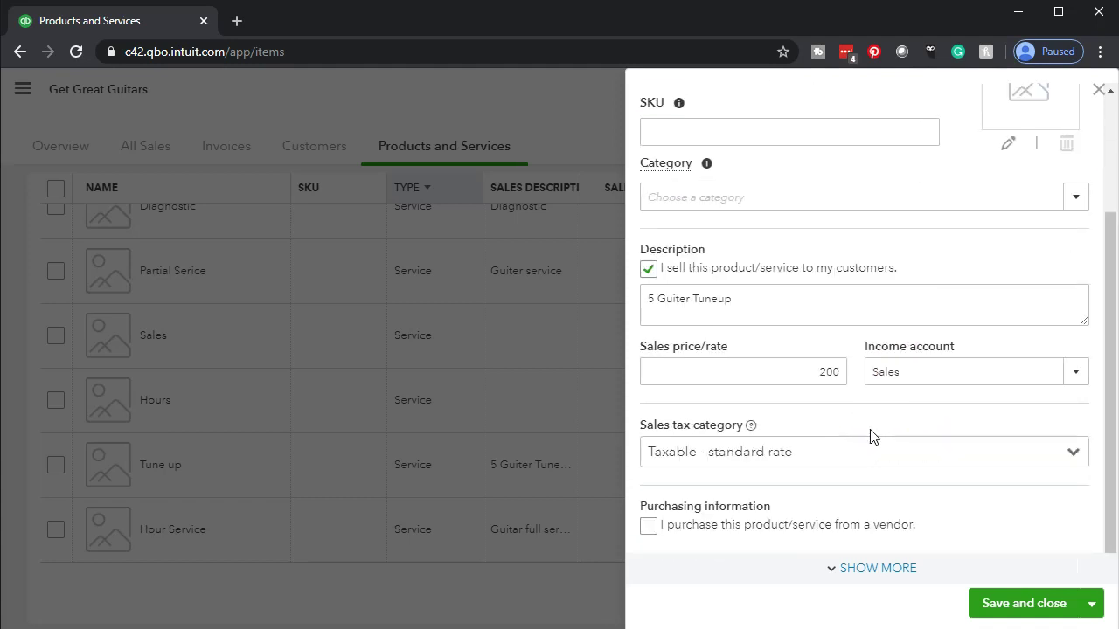
{"action": "left_click", "coordinate": [836, 453]}
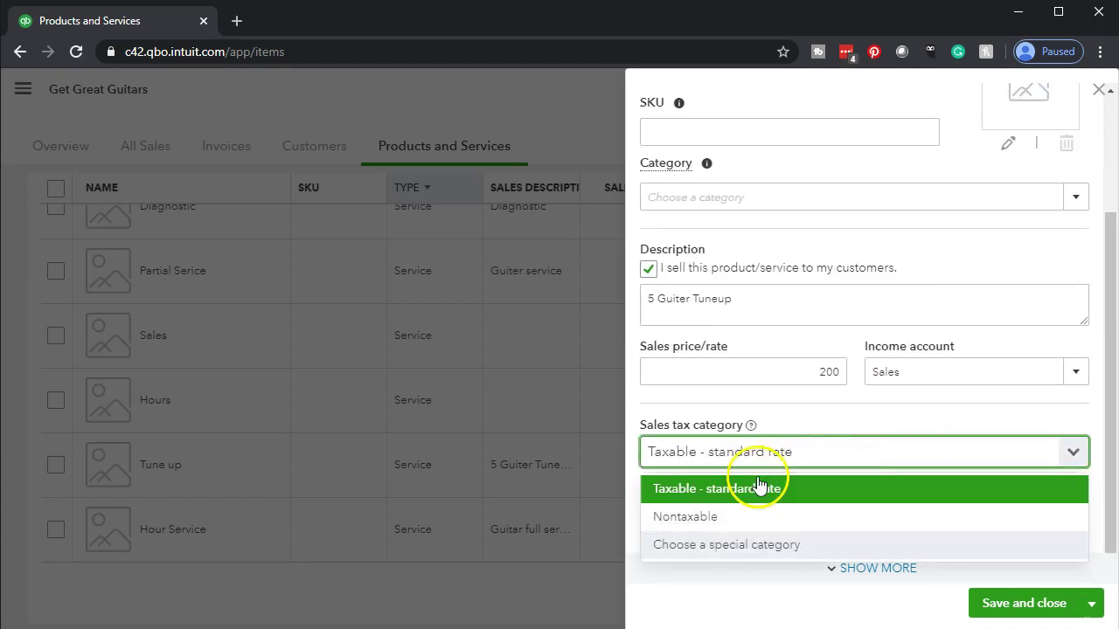
{"action": "left_click", "coordinate": [703, 517]}
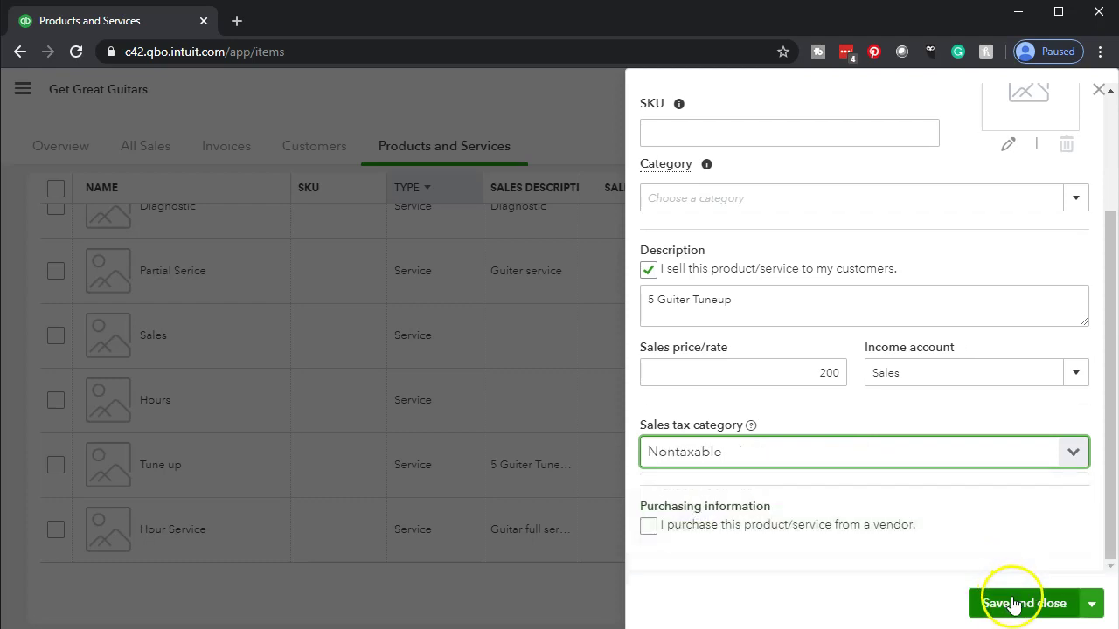
{"action": "left_click", "coordinate": [1012, 603]}
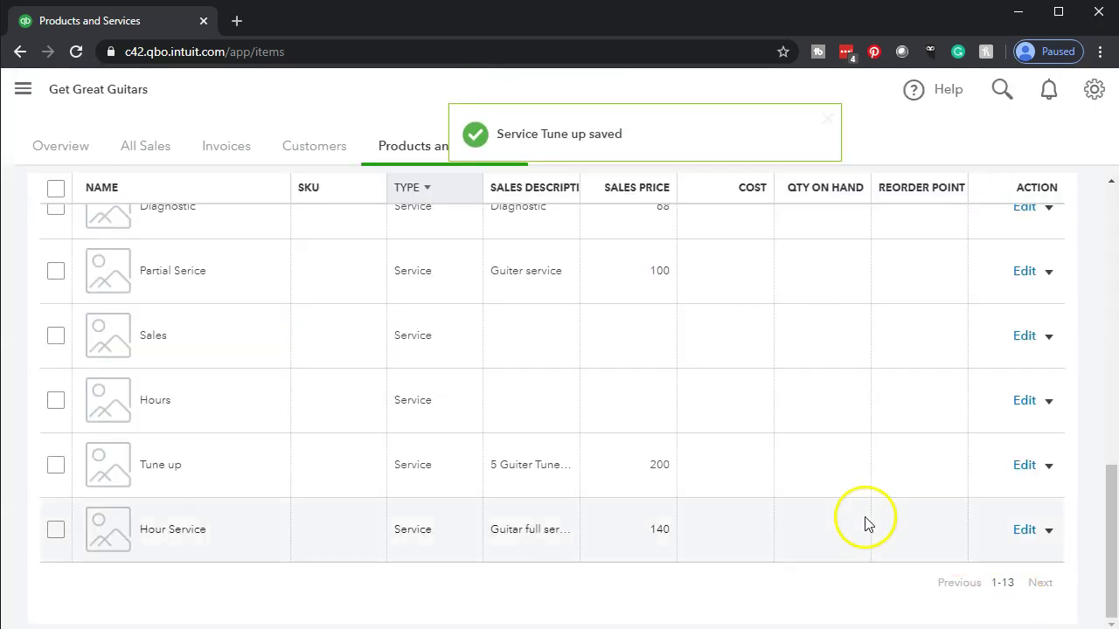
Set the Hour Service item's sales tax category to Nontaxable and save it.
{"action": "left_click", "coordinate": [1025, 530]}
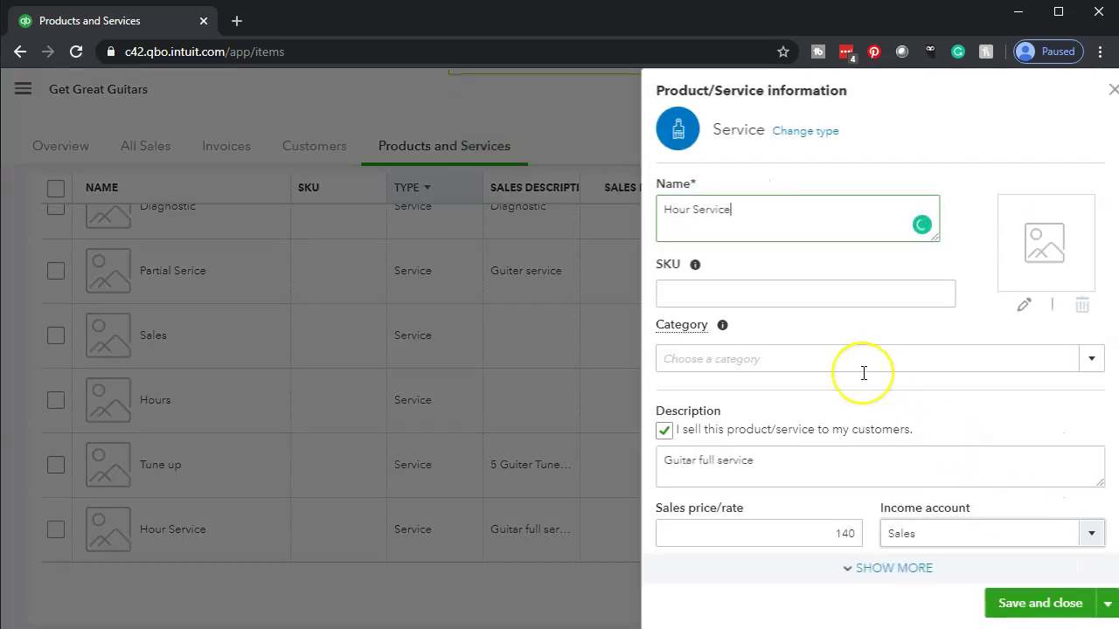
{"action": "scroll", "coordinate": [864, 378], "scroll_direction": "down", "scroll_amount": 2}
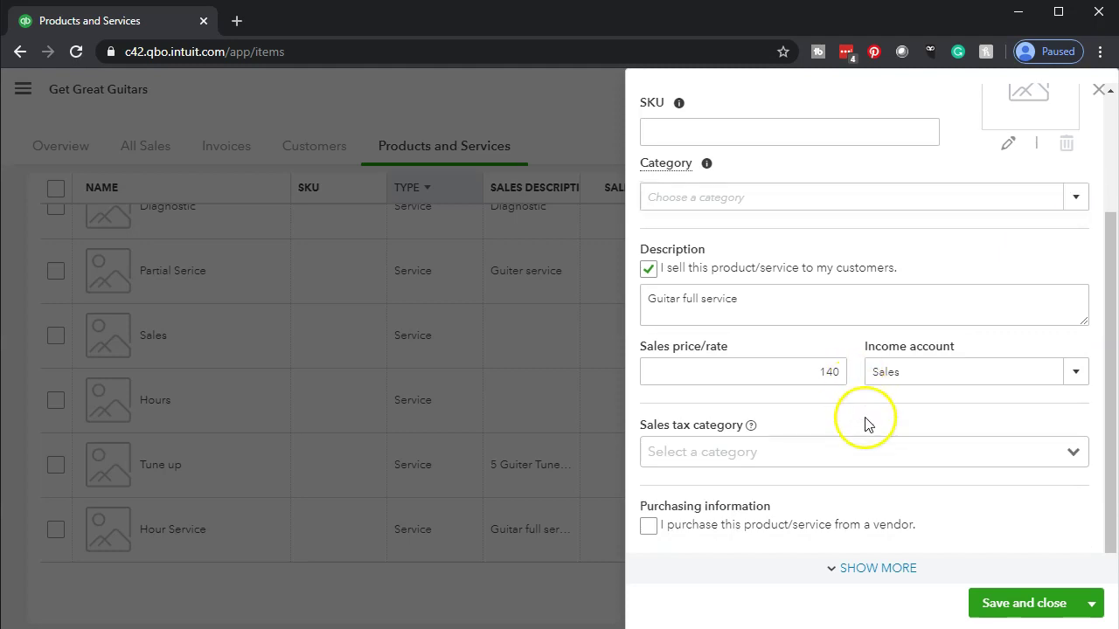
{"action": "left_click", "coordinate": [869, 466]}
{"action": "left_click", "coordinate": [869, 466]}
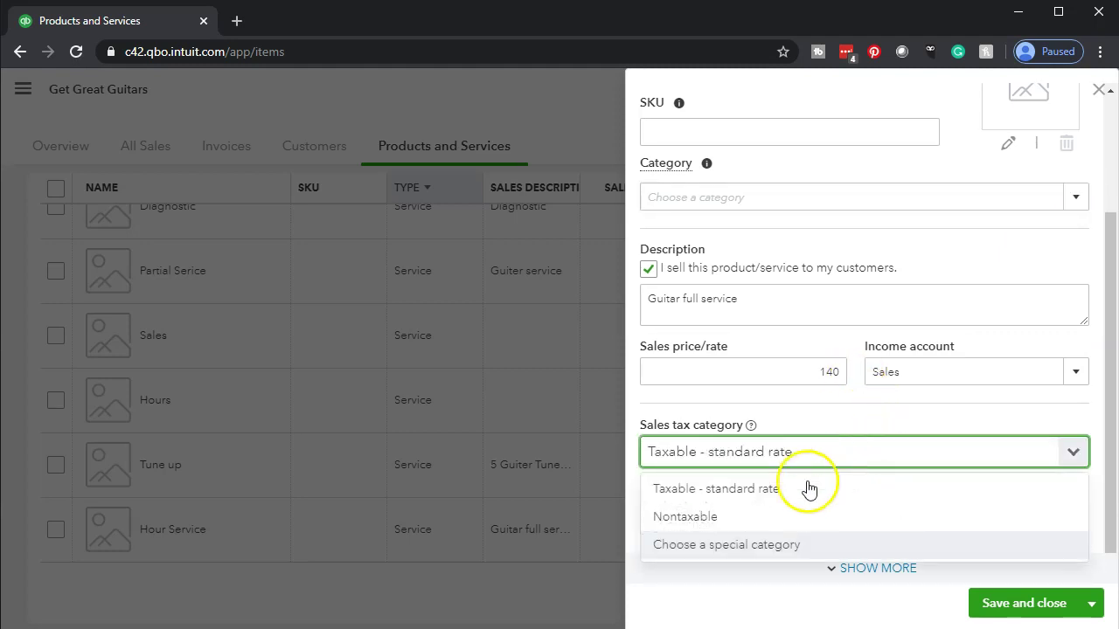
{"action": "left_click", "coordinate": [744, 525]}
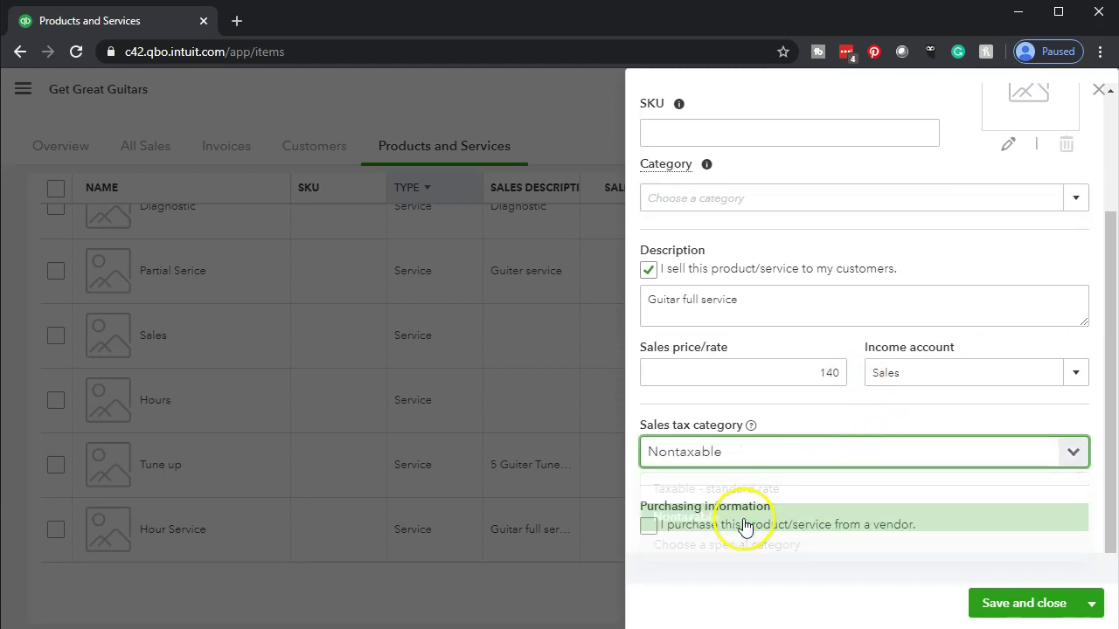
{"action": "left_click", "coordinate": [1003, 605]}
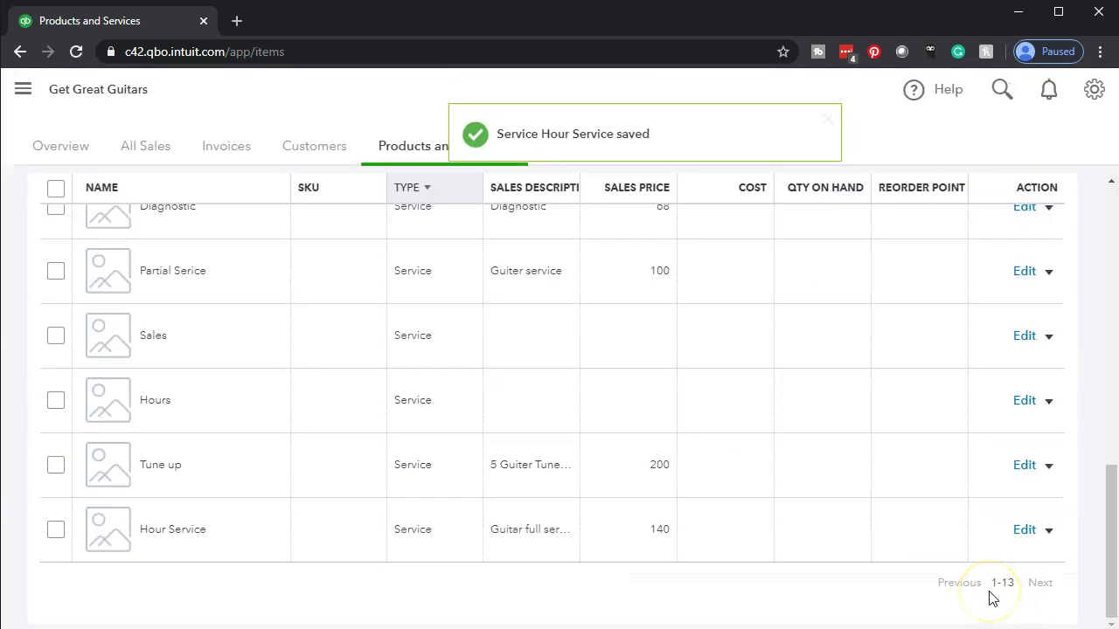
Expand the navigation menu again and start a new customer invoice.
{"action": "left_click", "coordinate": [21, 91]}
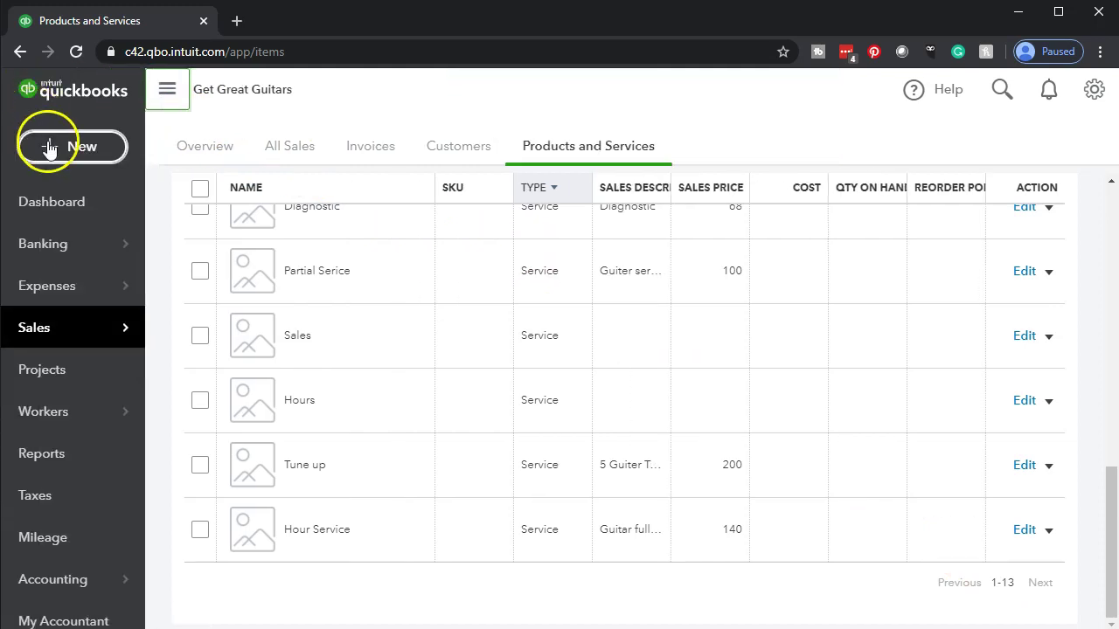
{"action": "left_click", "coordinate": [49, 150]}
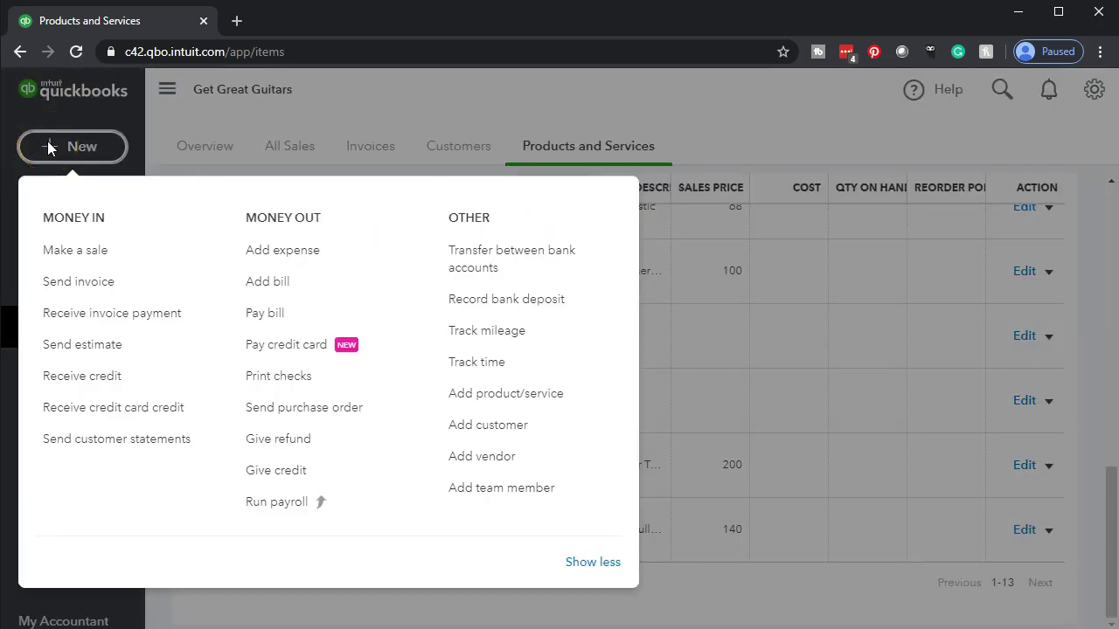
{"action": "left_click", "coordinate": [159, 285]}
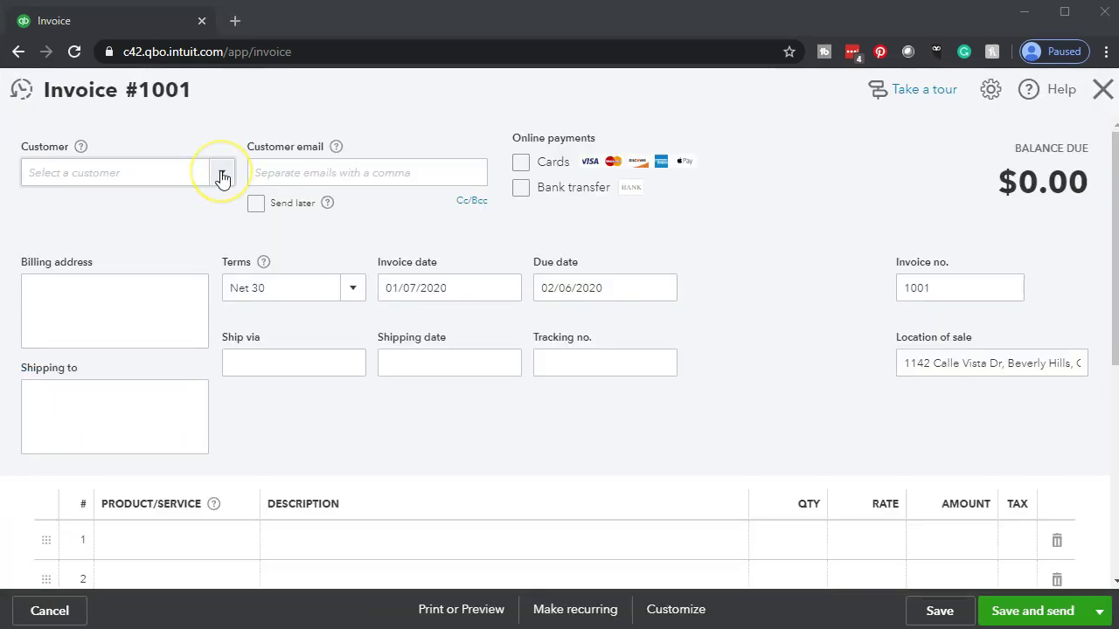
Select Anderson Guitars as the invoice customer and add one taxable Epiphone Les Paul on the first line.
{"action": "left_click", "coordinate": [223, 175]}
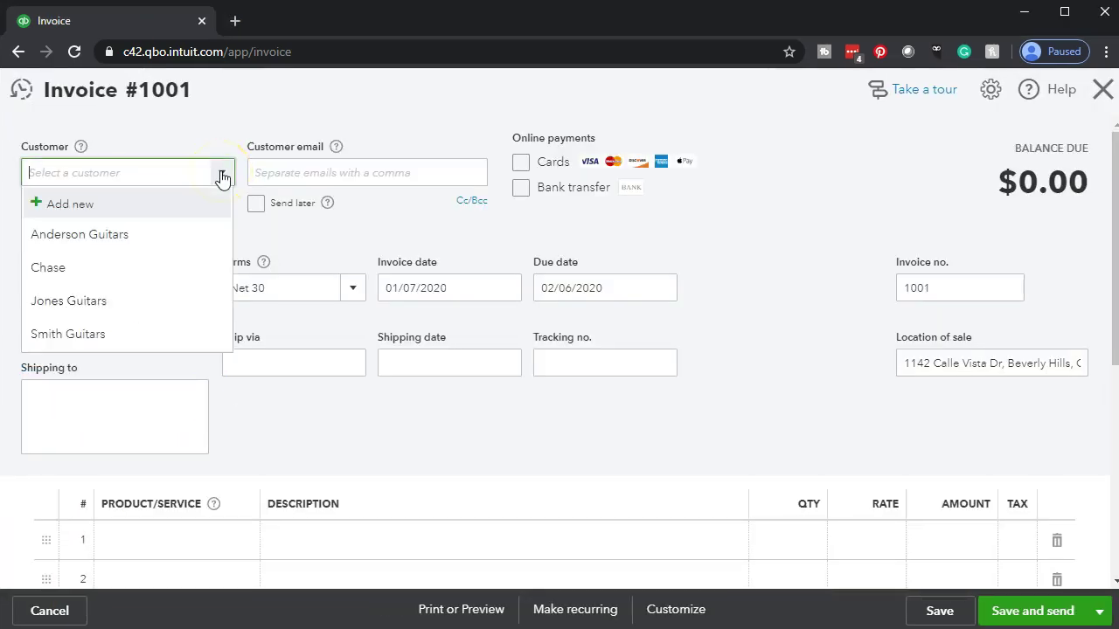
{"action": "left_click", "coordinate": [121, 247]}
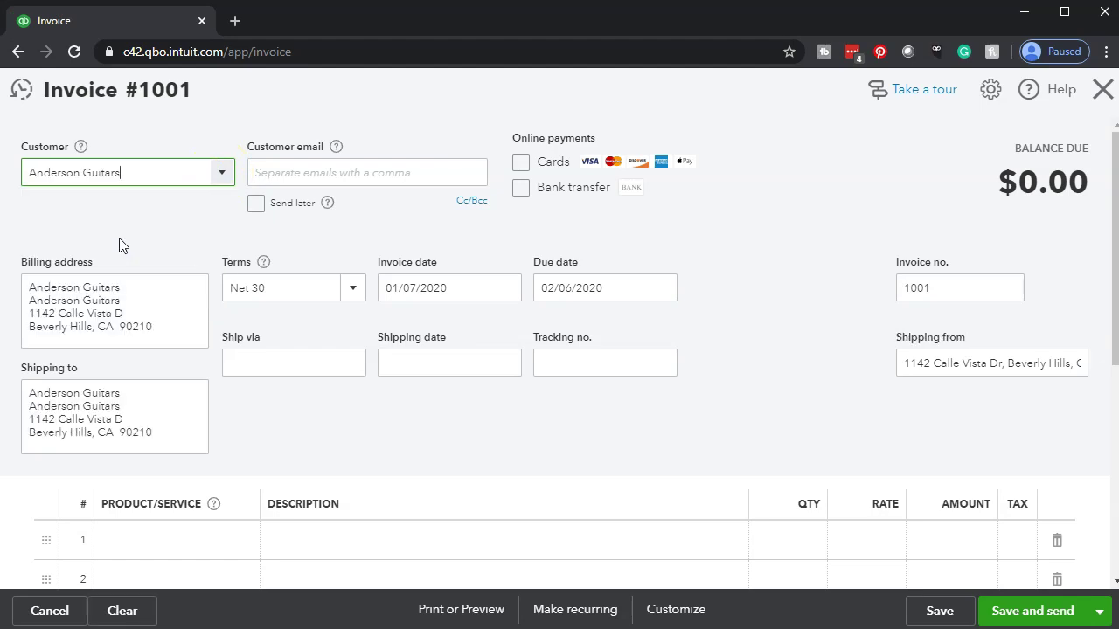
{"action": "scroll", "coordinate": [121, 246], "scroll_direction": "down", "scroll_amount": 1}
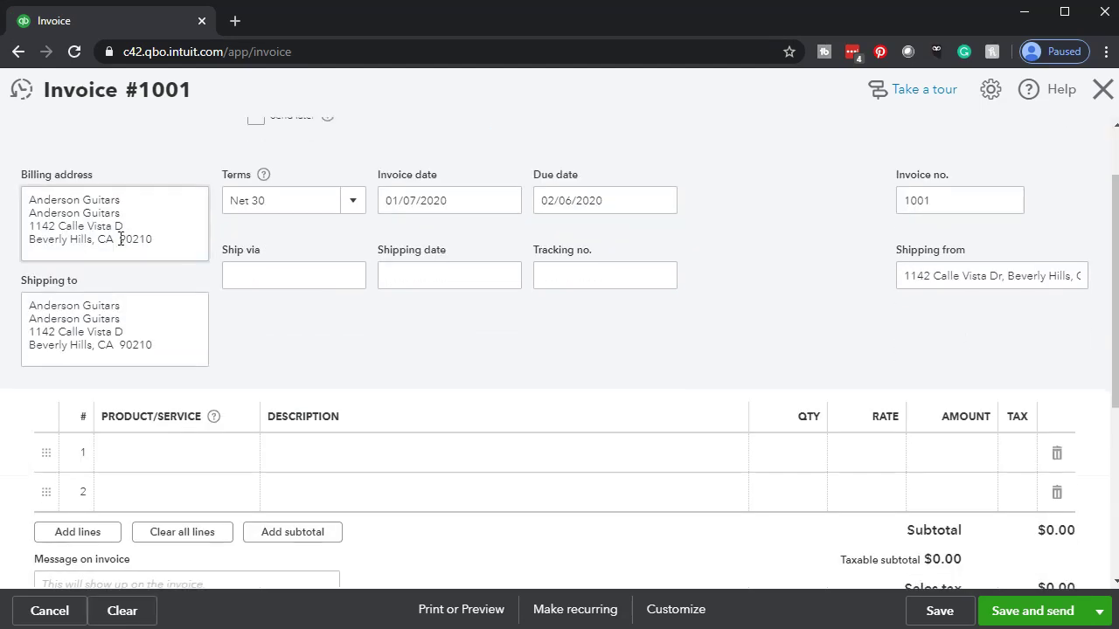
{"action": "left_click", "coordinate": [157, 469]}
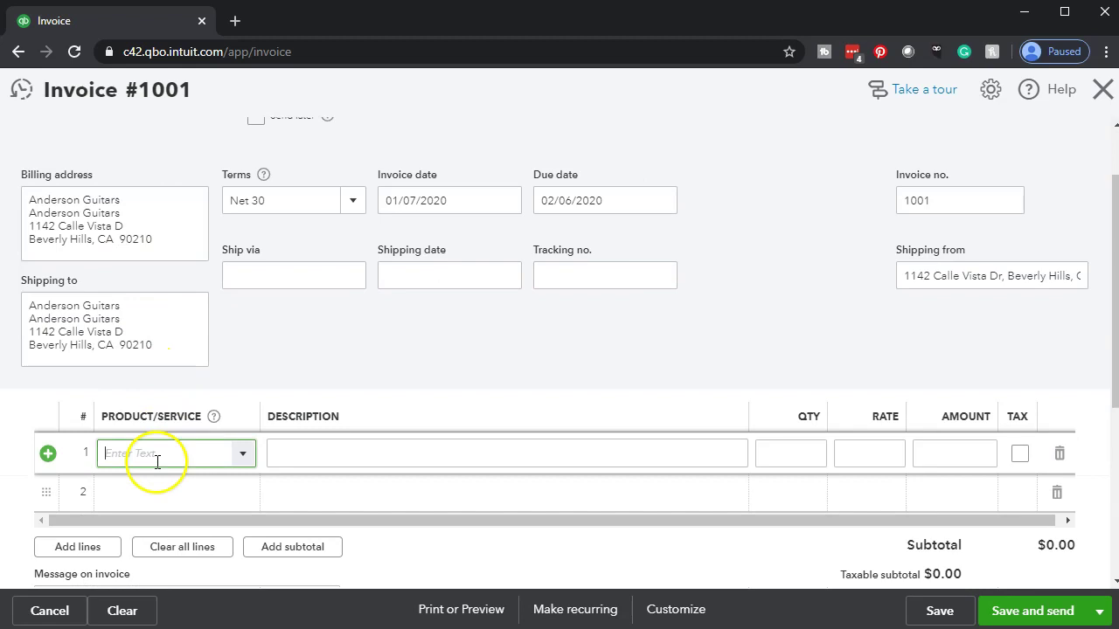
{"action": "left_click", "coordinate": [246, 458]}
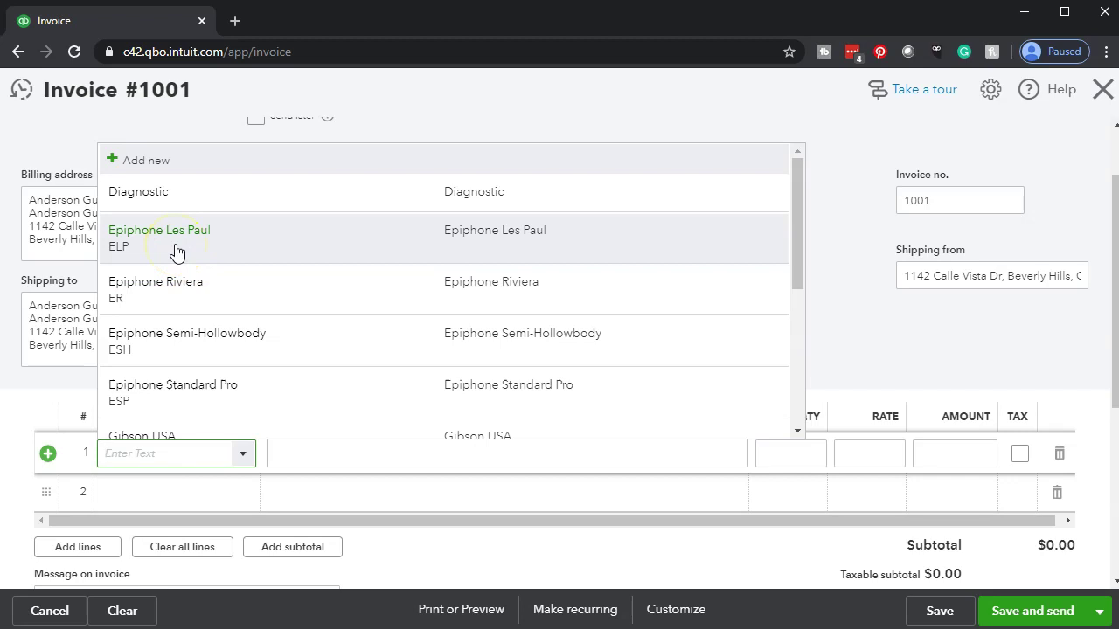
{"action": "left_click", "coordinate": [176, 251]}
{"action": "left_click", "coordinate": [1019, 453]}
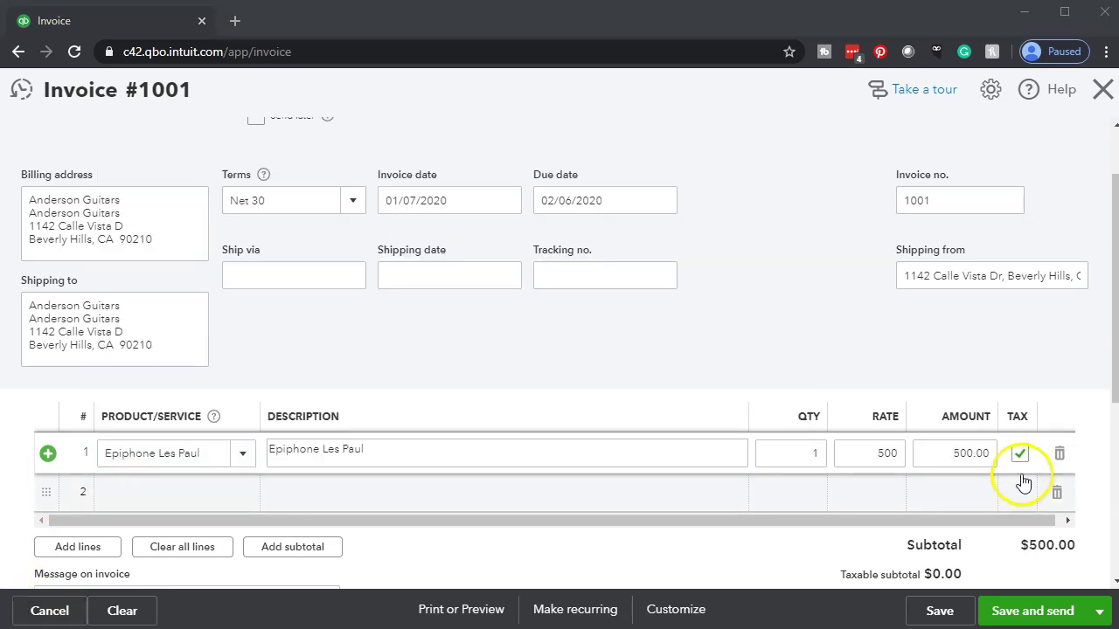
{"action": "scroll", "coordinate": [1026, 472], "scroll_direction": "down", "scroll_amount": 1}
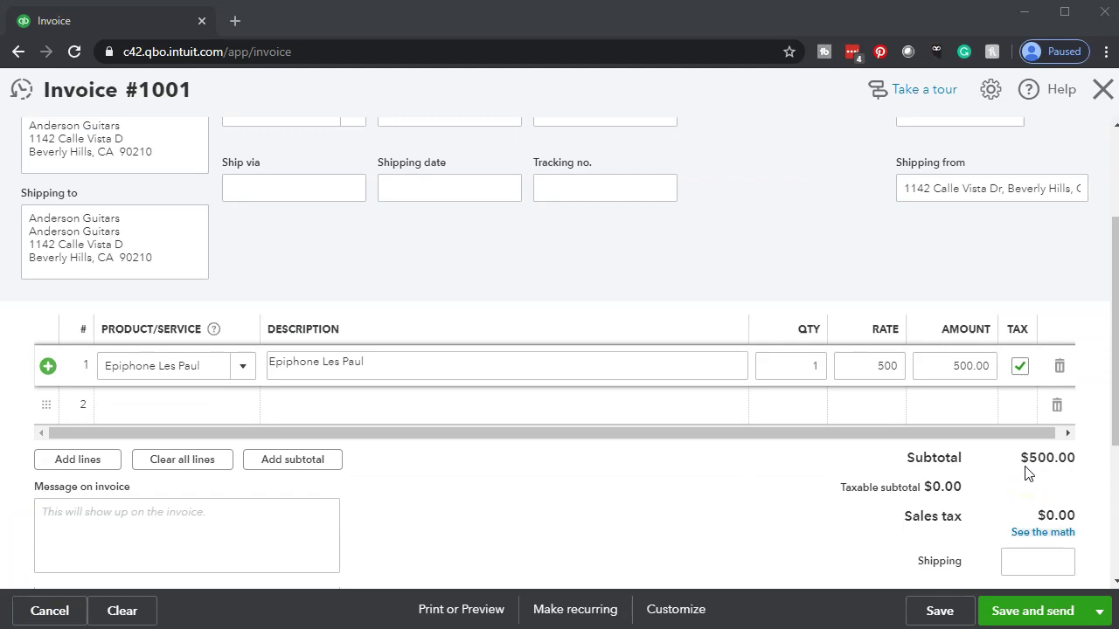
{"action": "left_click", "coordinate": [632, 407]}
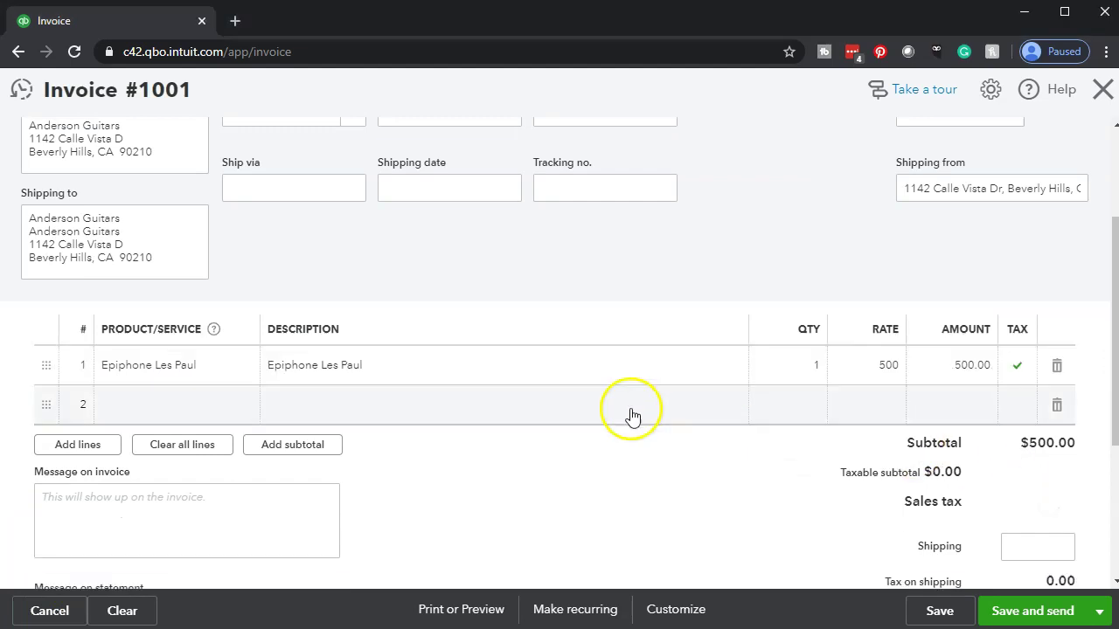
Examine the invoice's sales tax calculation, including the agency rates and the tax on each product.
{"action": "scroll", "coordinate": [612, 516], "scroll_direction": "down", "scroll_amount": 1}
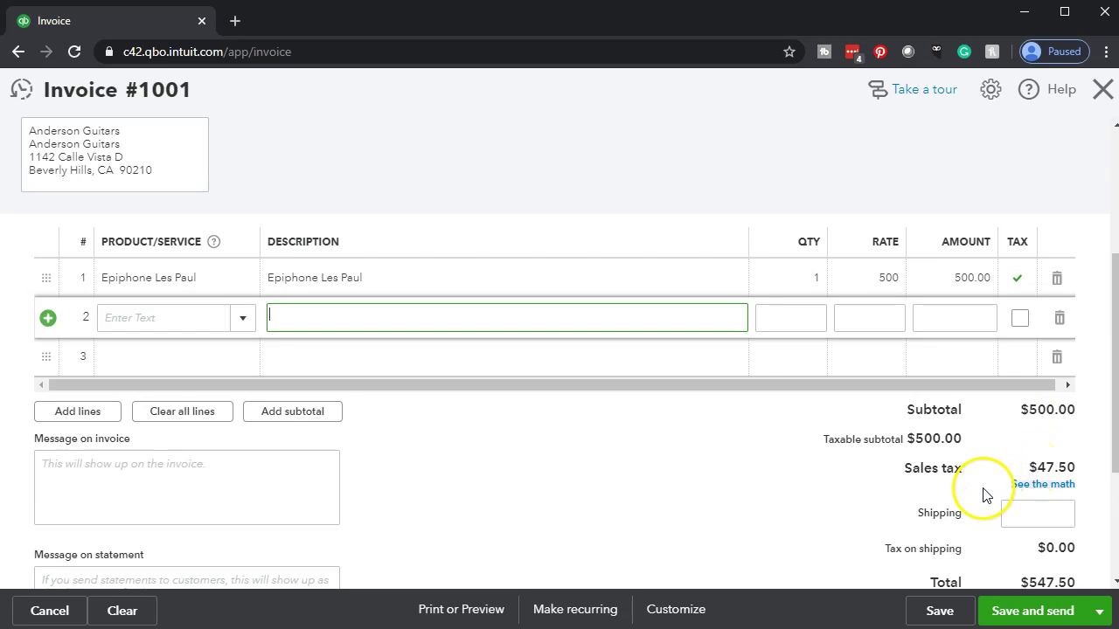
{"action": "scroll", "coordinate": [951, 507], "scroll_direction": "down", "scroll_amount": 1}
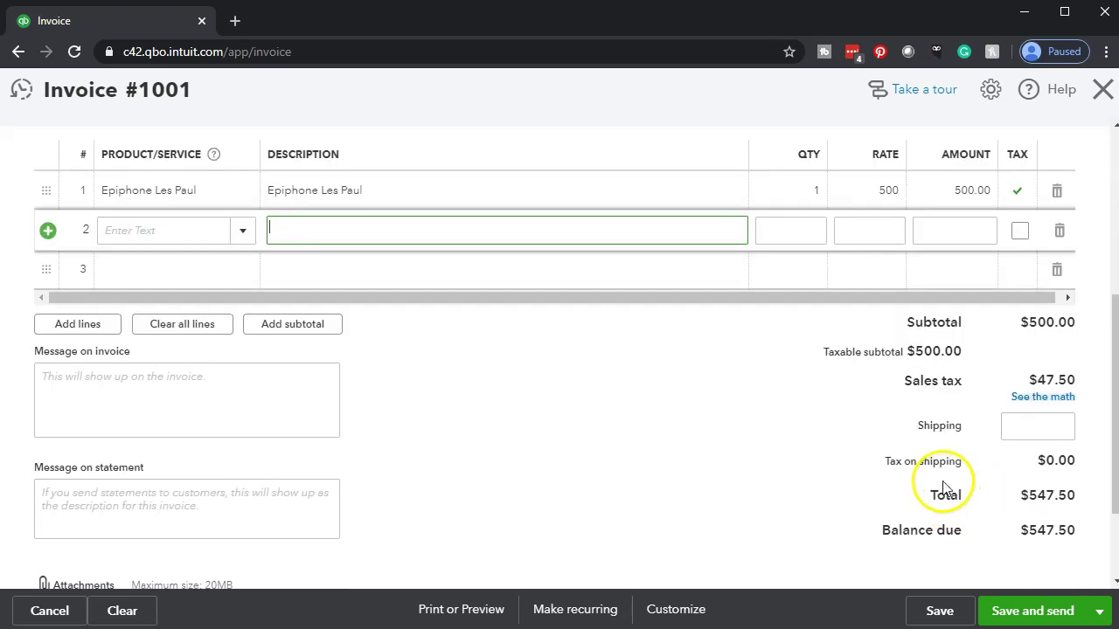
{"action": "left_click", "coordinate": [1014, 408]}
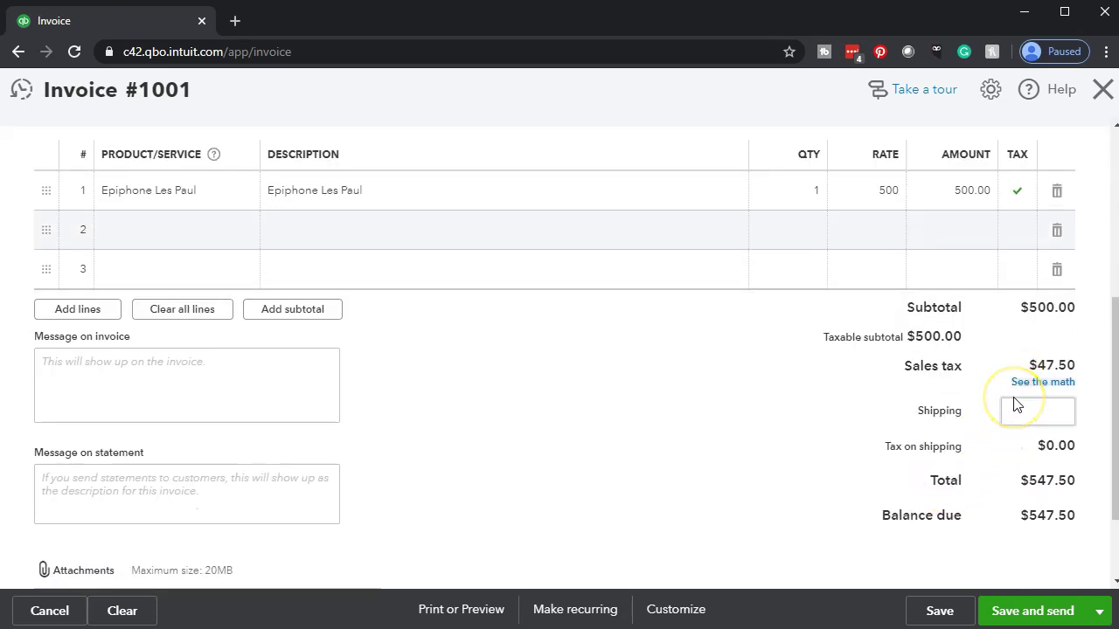
{"action": "left_click", "coordinate": [1021, 383]}
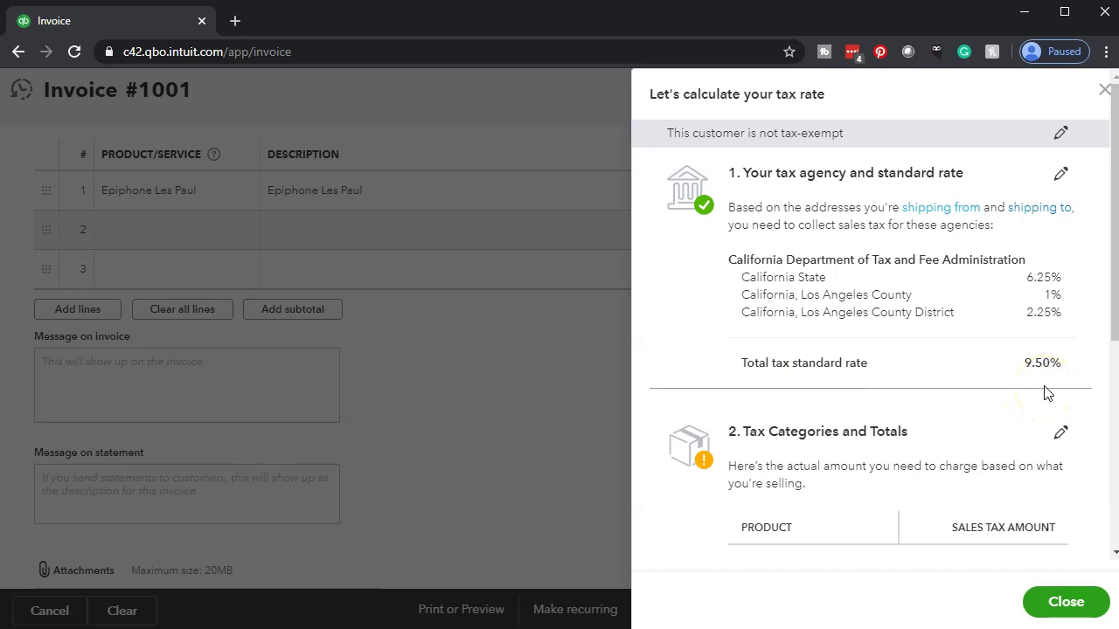
{"action": "scroll", "coordinate": [1047, 393], "scroll_direction": "down", "scroll_amount": 3}
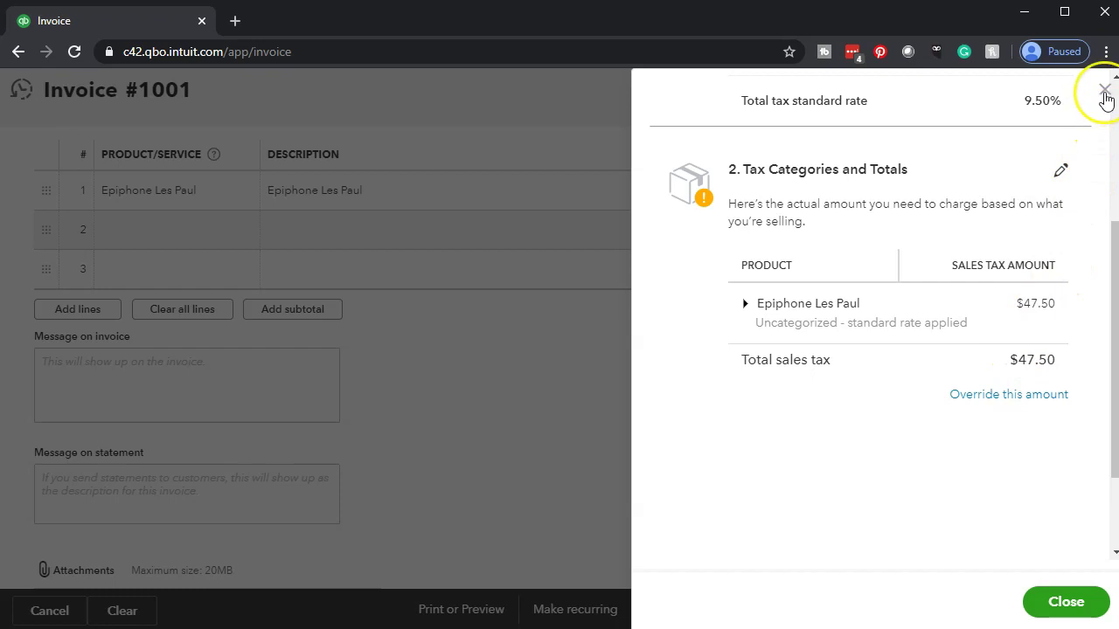
{"action": "left_click", "coordinate": [1104, 91]}
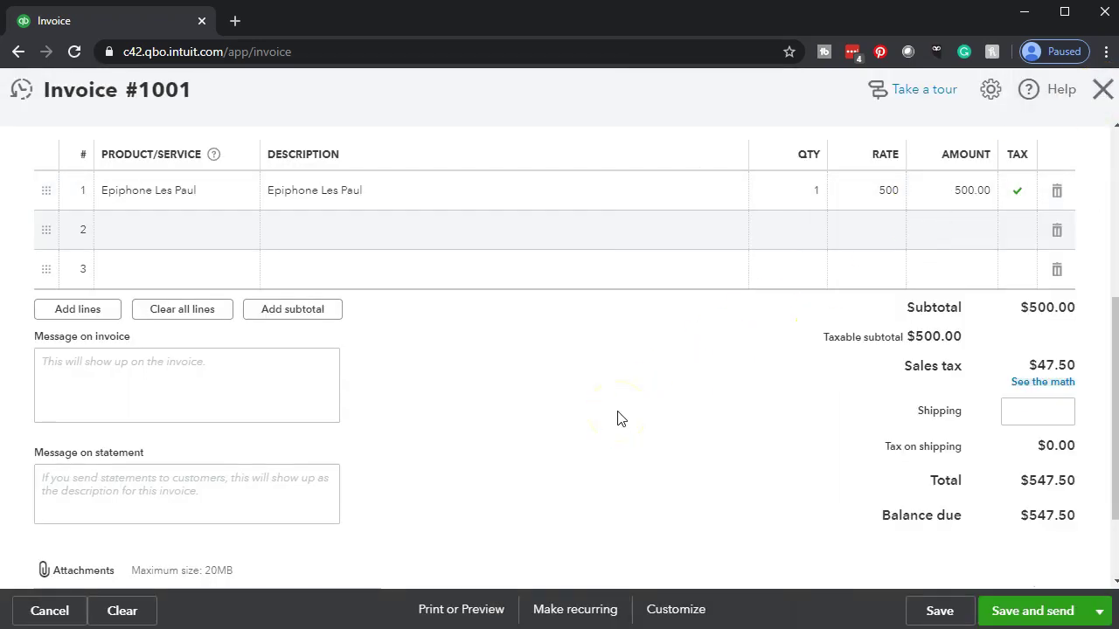
Switch to Calculator, divide 47.5 by 500 to check the tax rate, and close it.
{"action": "key", "text": "XF86Calculator"}
{"action": "type", "text": "47.5"}
{"action": "key", "text": "slash"}
{"action": "type", "text": "500"}
{"action": "key", "text": "Return"}
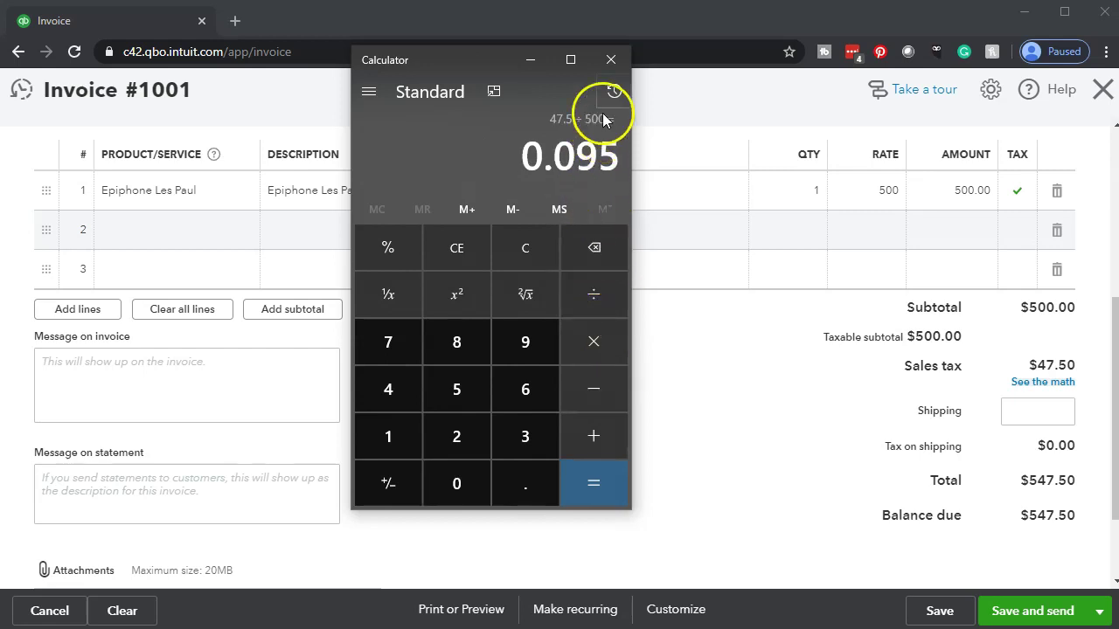
{"action": "left_click", "coordinate": [611, 60]}
Add the Diagnostic service on the invoice's second line and leave that line nontaxable.
{"action": "left_click", "coordinate": [181, 238]}
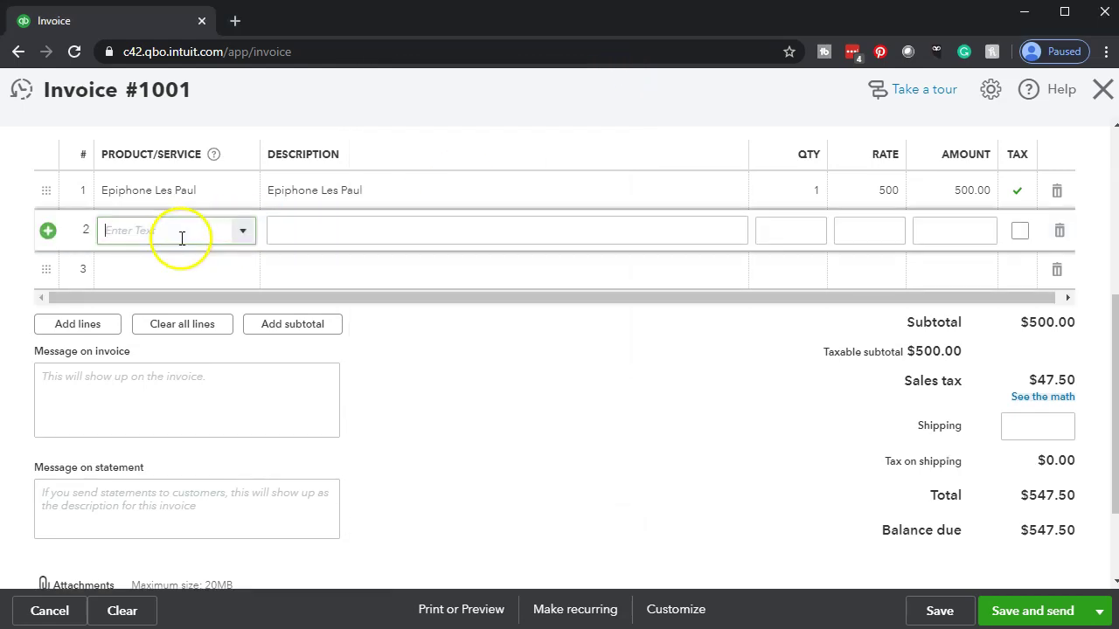
{"action": "left_click", "coordinate": [242, 231]}
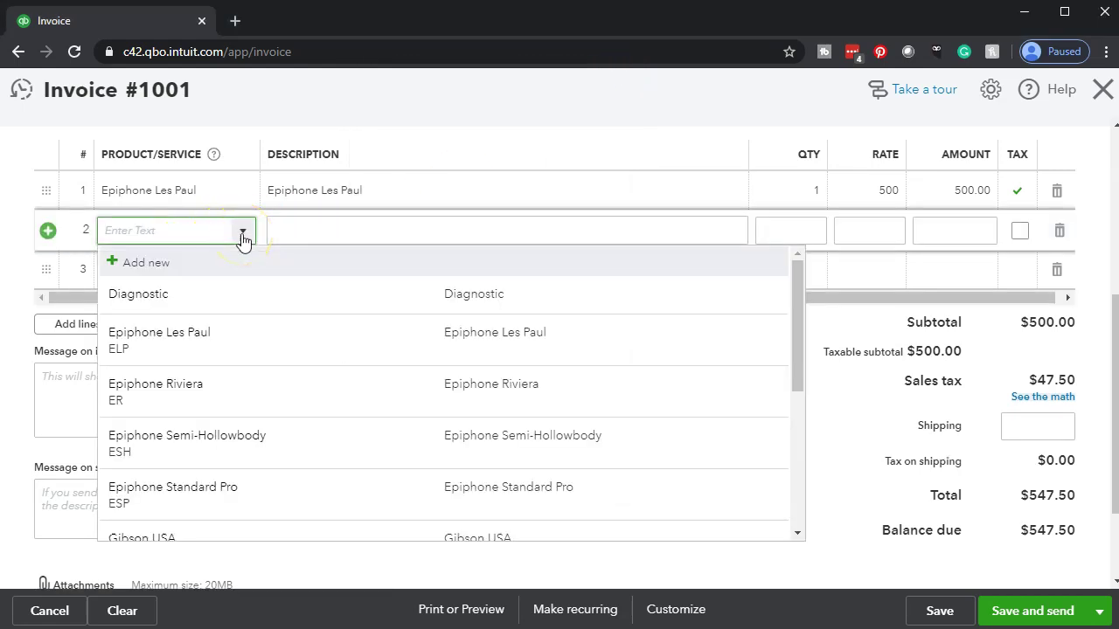
{"action": "left_click", "coordinate": [197, 297]}
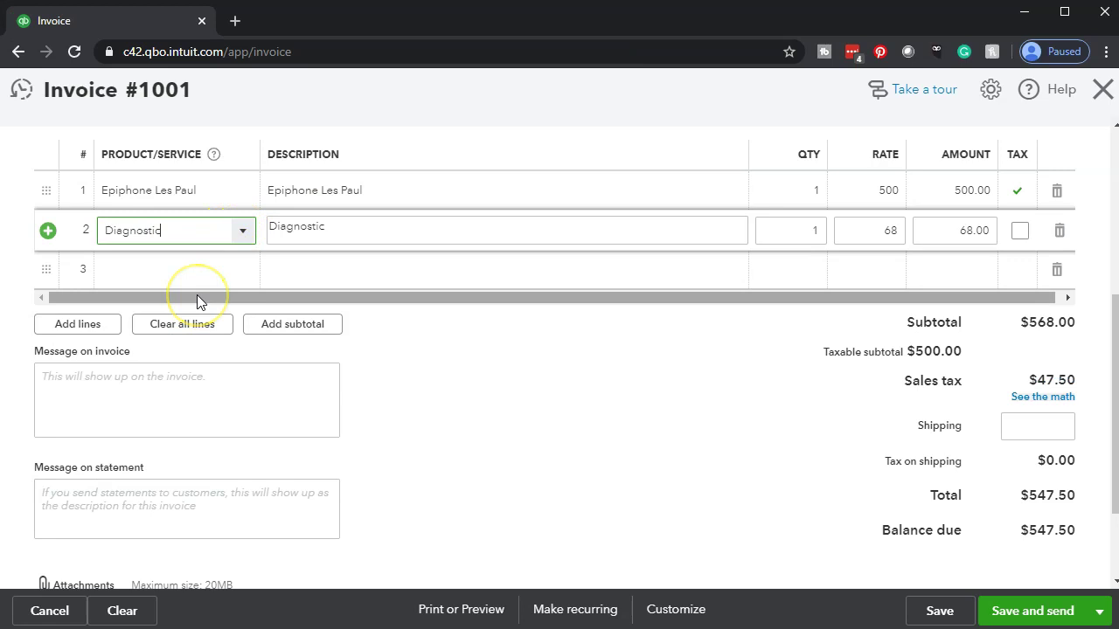
{"action": "left_click", "coordinate": [1026, 245]}
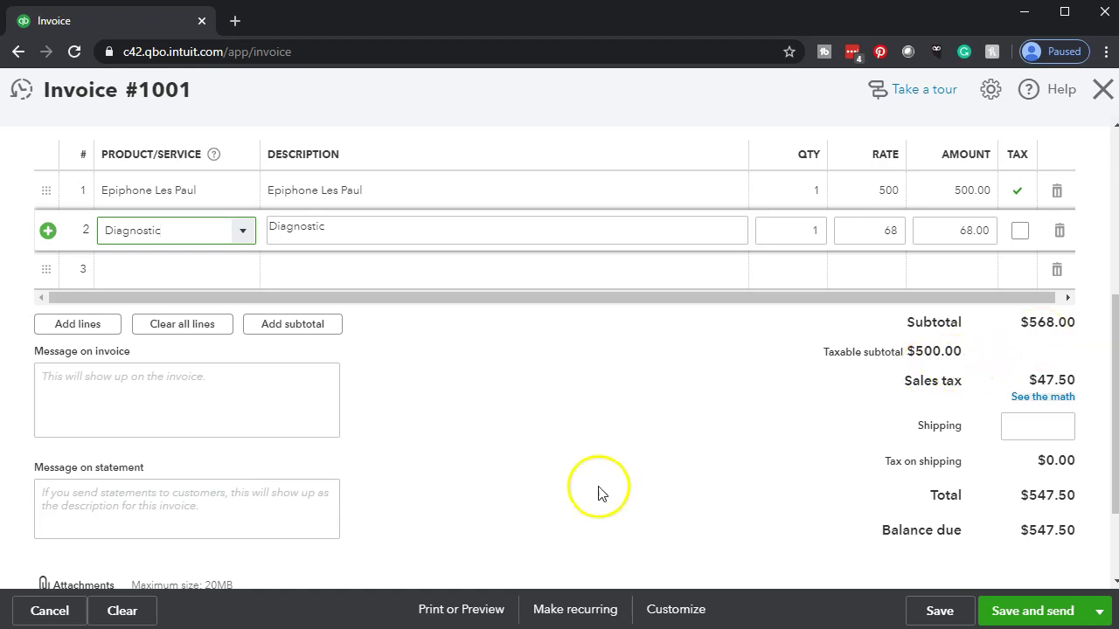
Review the invoice's customer tax status, billing and shipping addresses, taxable line items, sales tax and totals.
{"action": "scroll", "coordinate": [457, 484], "scroll_direction": "up", "scroll_amount": 4}
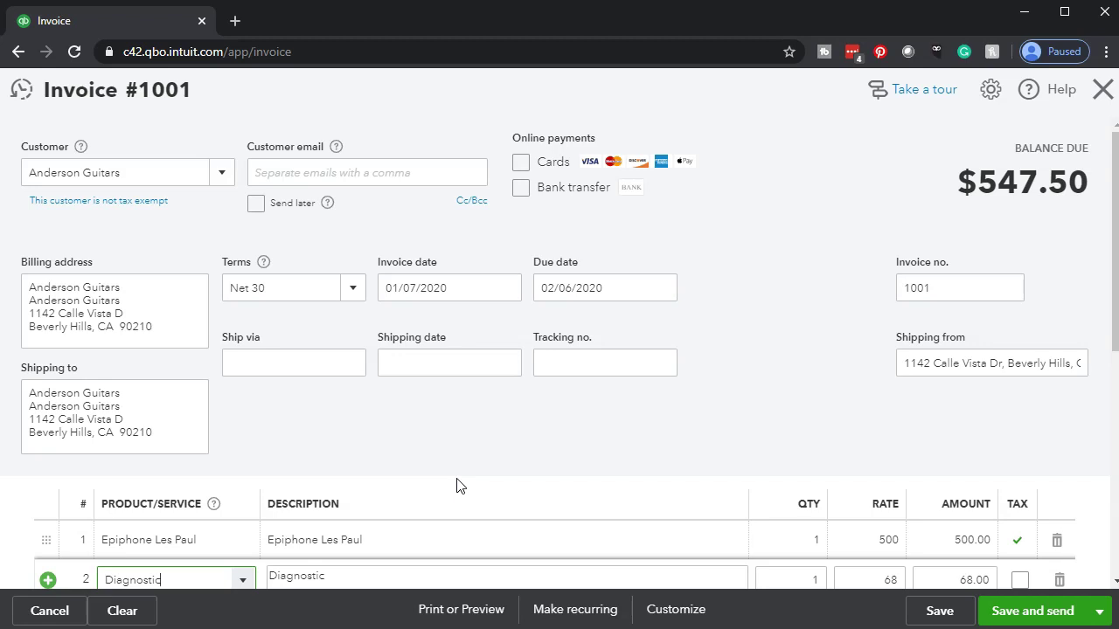
{"action": "scroll", "coordinate": [461, 486], "scroll_direction": "down", "scroll_amount": 1}
{"action": "scroll", "coordinate": [457, 485], "scroll_direction": "up", "scroll_amount": 1}
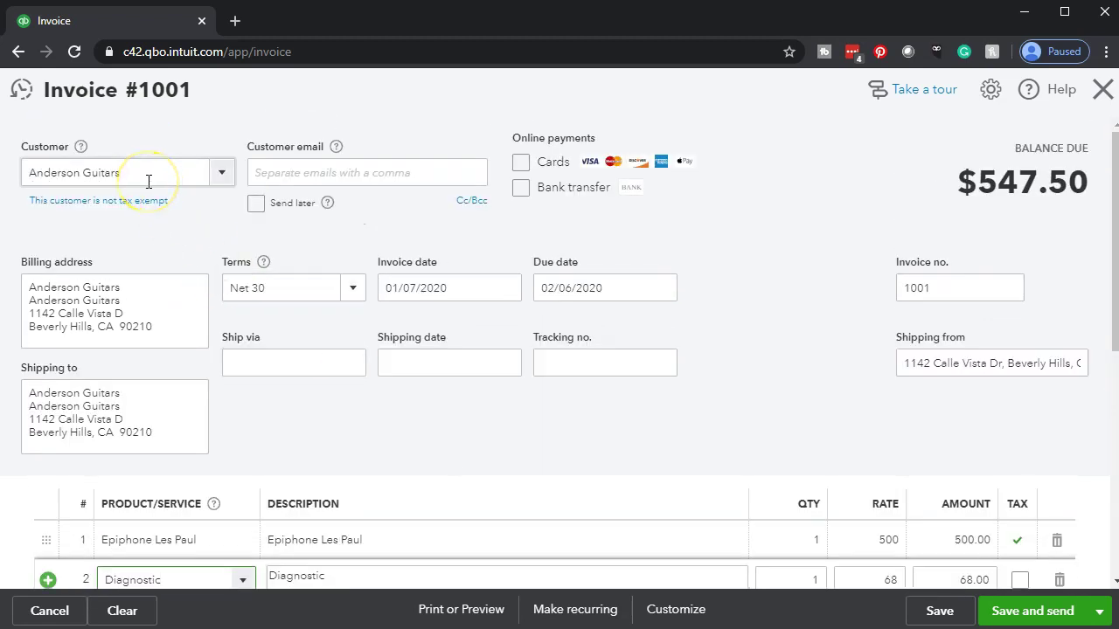
{"action": "left_click", "coordinate": [158, 300]}
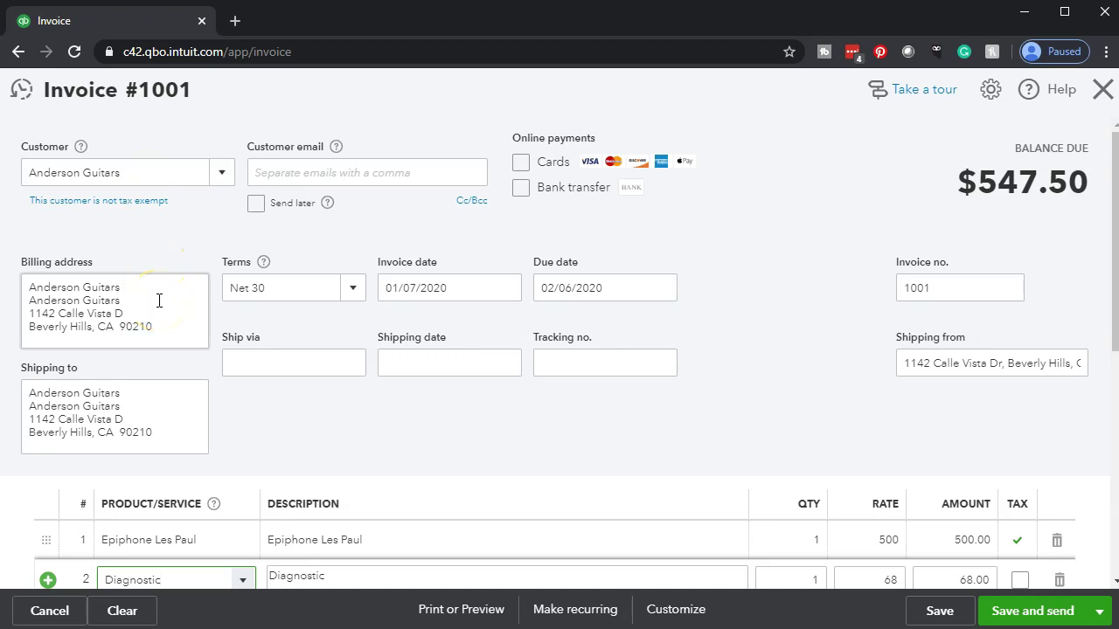
{"action": "scroll", "coordinate": [159, 300], "scroll_direction": "down", "scroll_amount": 2}
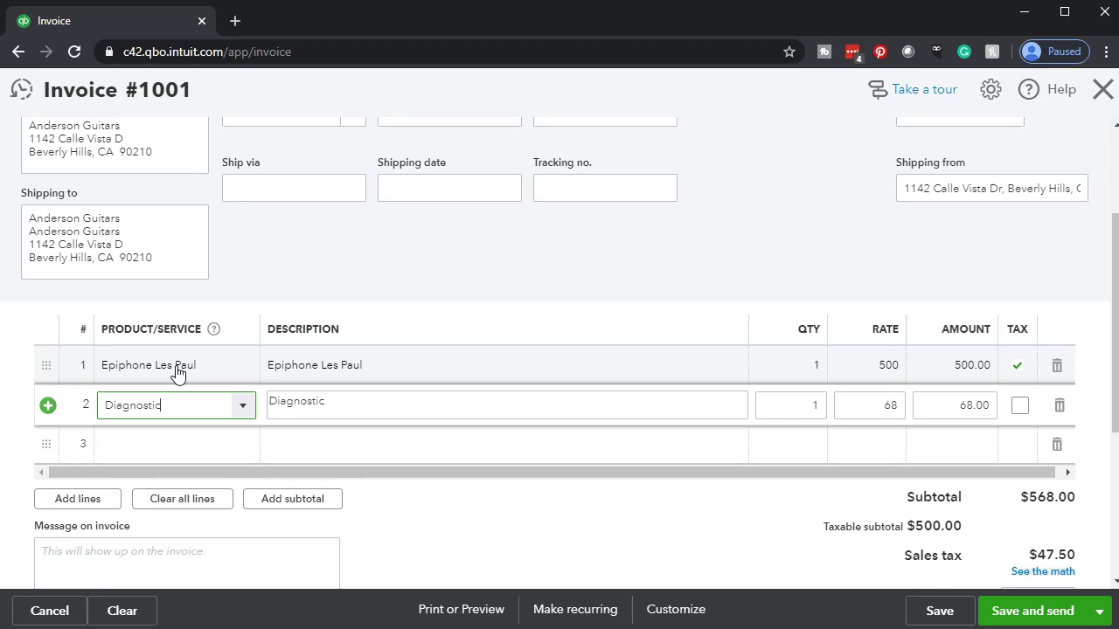
{"action": "left_click", "coordinate": [178, 404]}
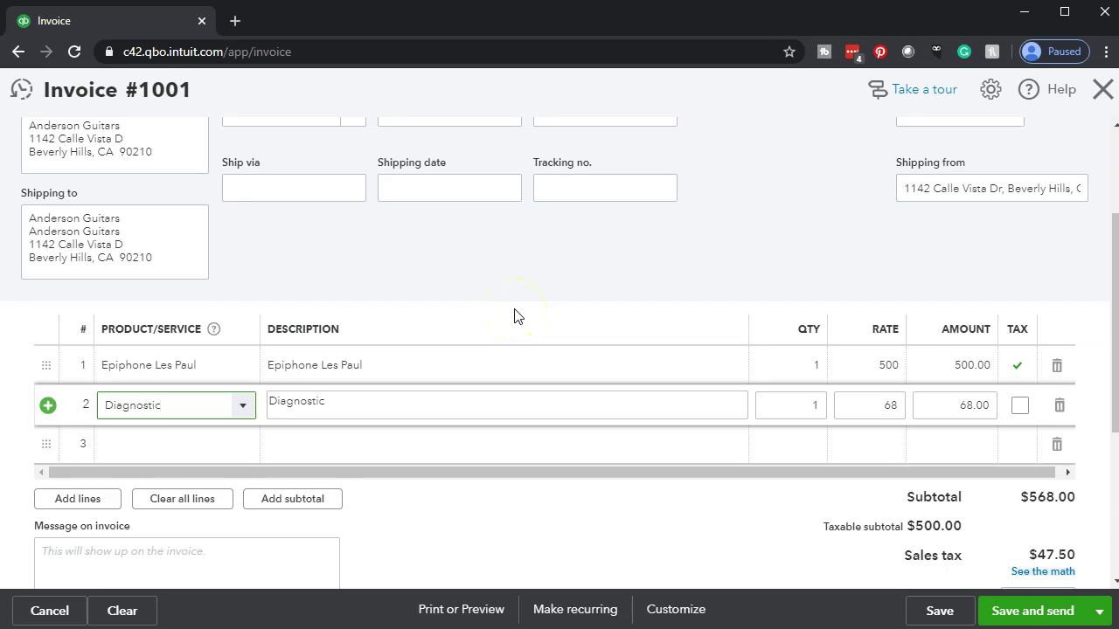
{"action": "scroll", "coordinate": [514, 315], "scroll_direction": "up", "scroll_amount": 2}
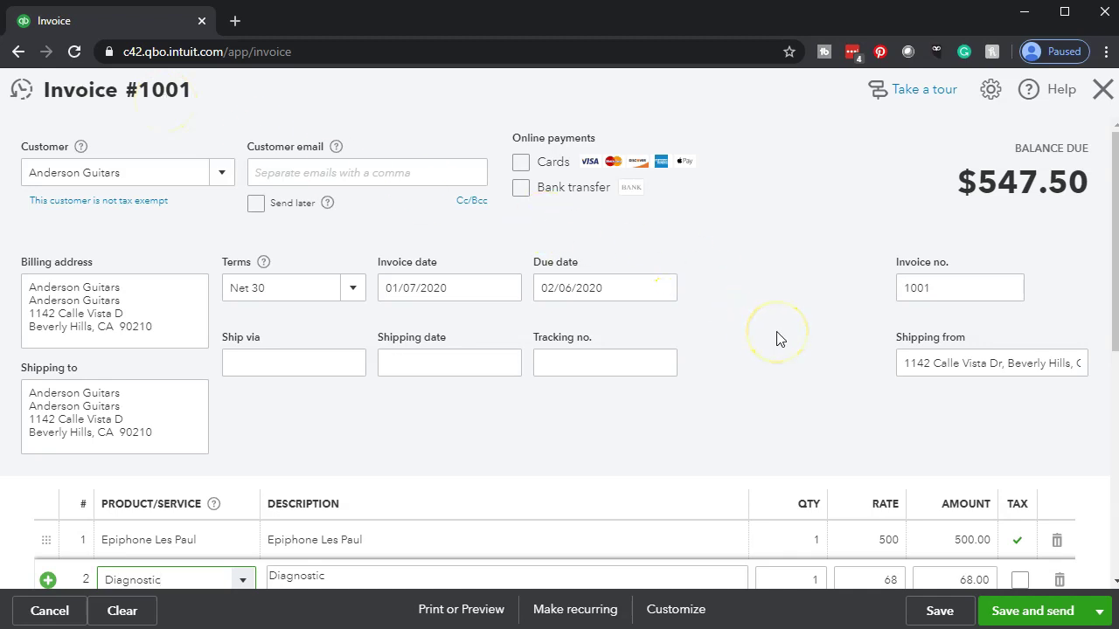
{"action": "scroll", "coordinate": [778, 338], "scroll_direction": "down", "scroll_amount": 1}
{"action": "scroll", "coordinate": [781, 339], "scroll_direction": "down", "scroll_amount": 2}
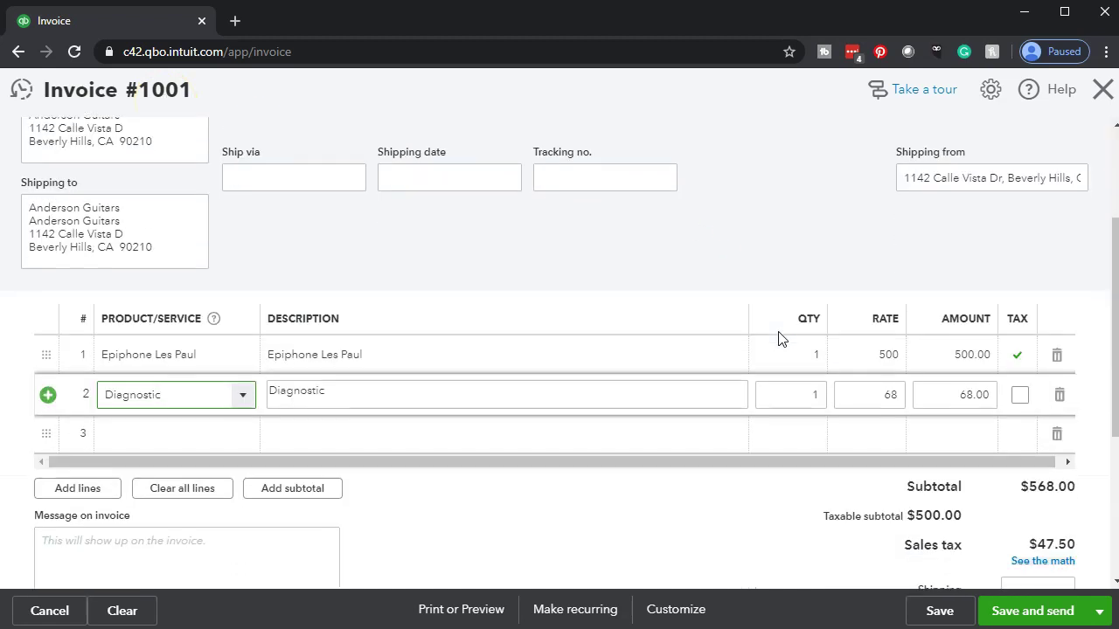
{"action": "scroll", "coordinate": [734, 446], "scroll_direction": "down", "scroll_amount": 1}
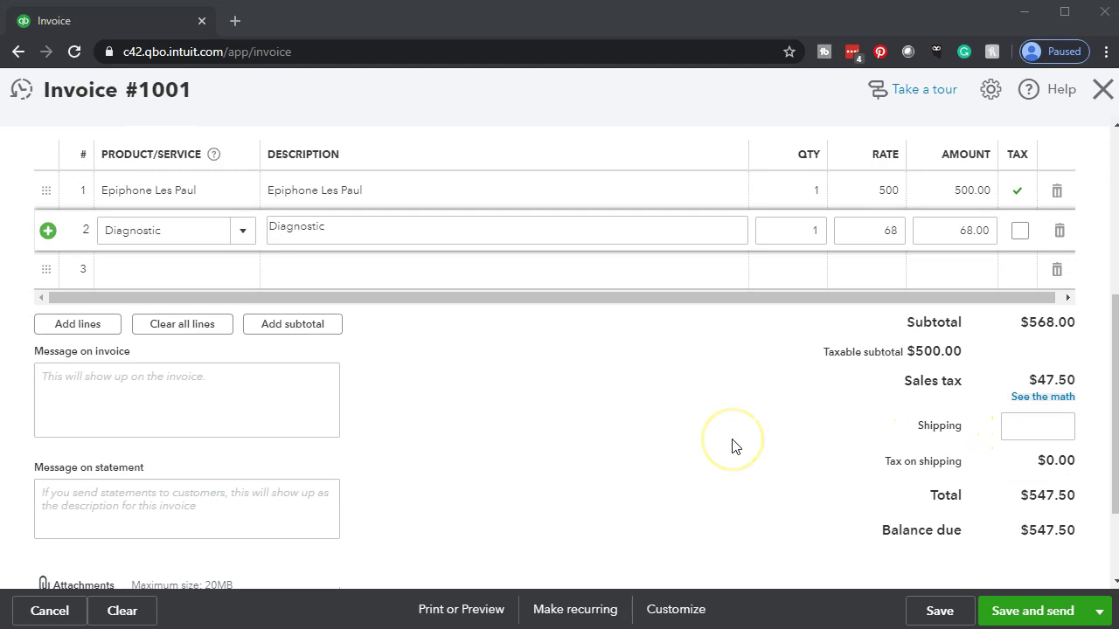
{"action": "scroll", "coordinate": [734, 446], "scroll_direction": "down", "scroll_amount": 1}
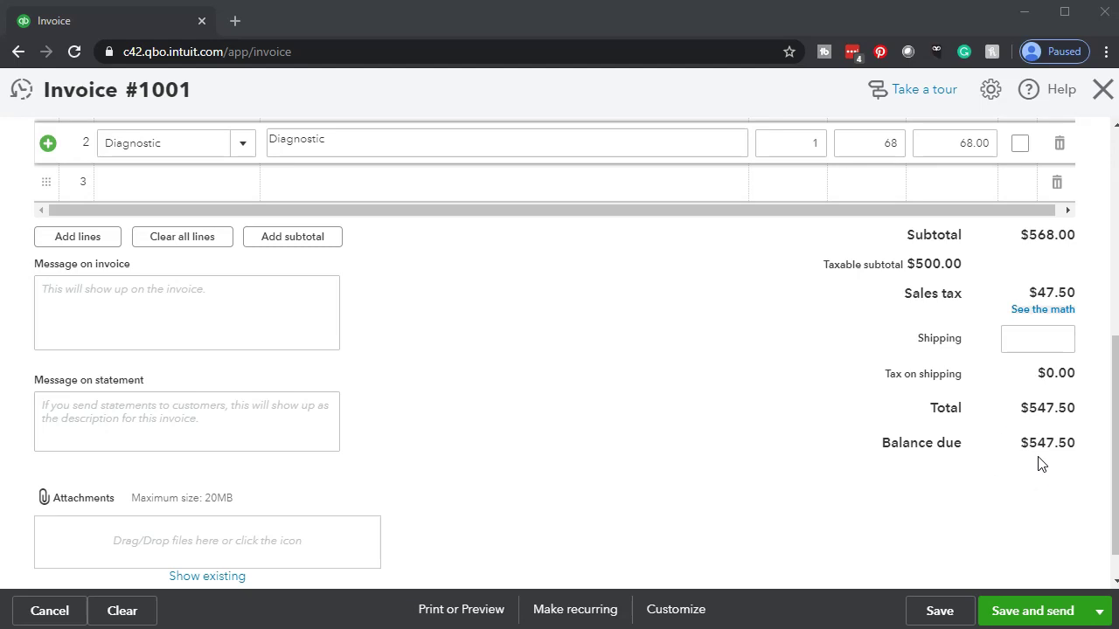
{"action": "scroll", "coordinate": [859, 477], "scroll_direction": "up", "scroll_amount": 1}
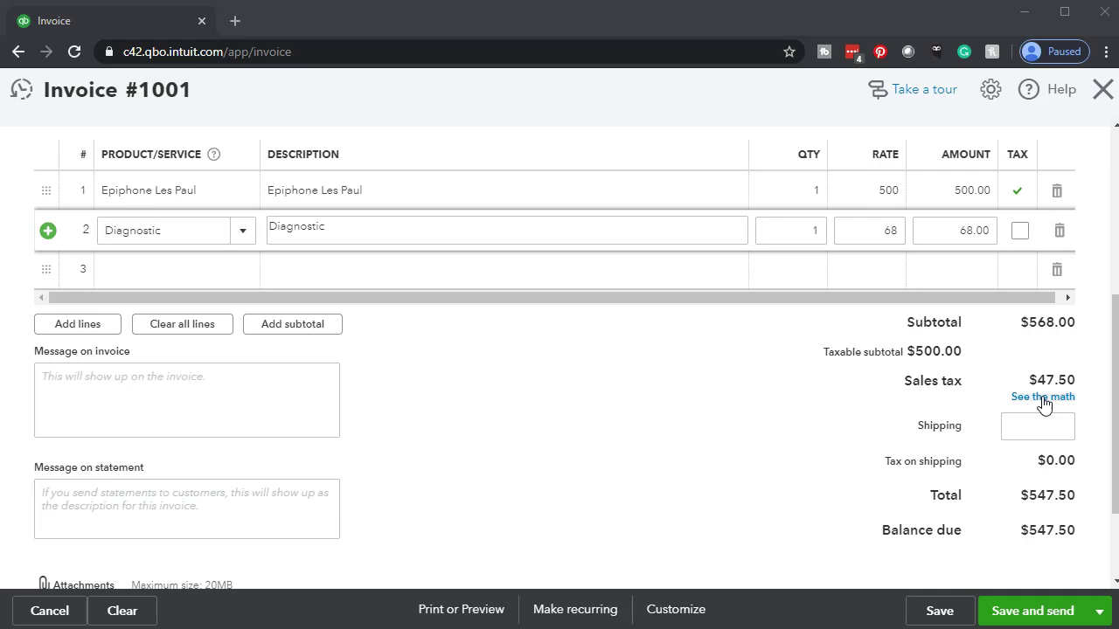
{"action": "left_click", "coordinate": [1010, 402]}
{"action": "scroll", "coordinate": [455, 373], "scroll_direction": "up", "scroll_amount": 4}
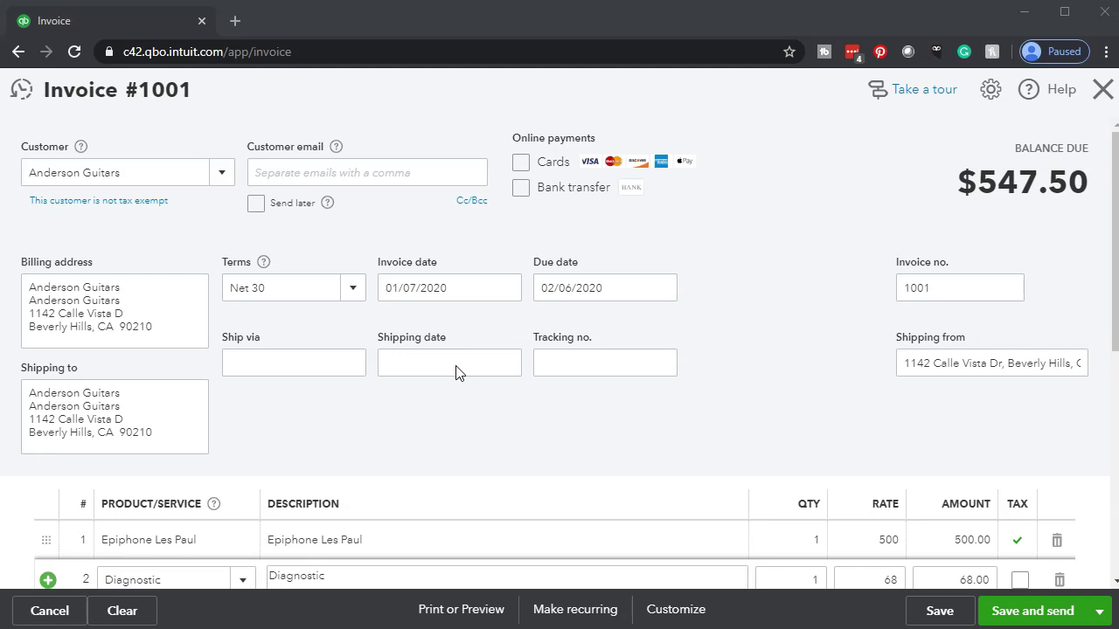
Close the invoice without saving and open the Anderson Guitars record from the customer list.
{"action": "left_click", "coordinate": [1107, 103]}
{"action": "left_click", "coordinate": [681, 376]}
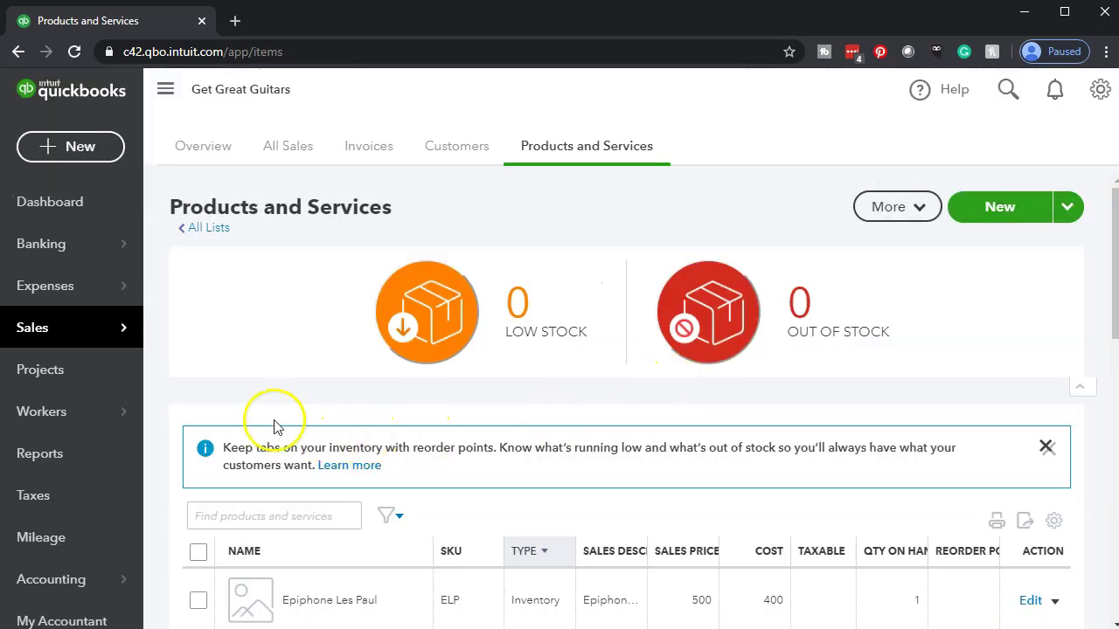
{"action": "left_click", "coordinate": [452, 155]}
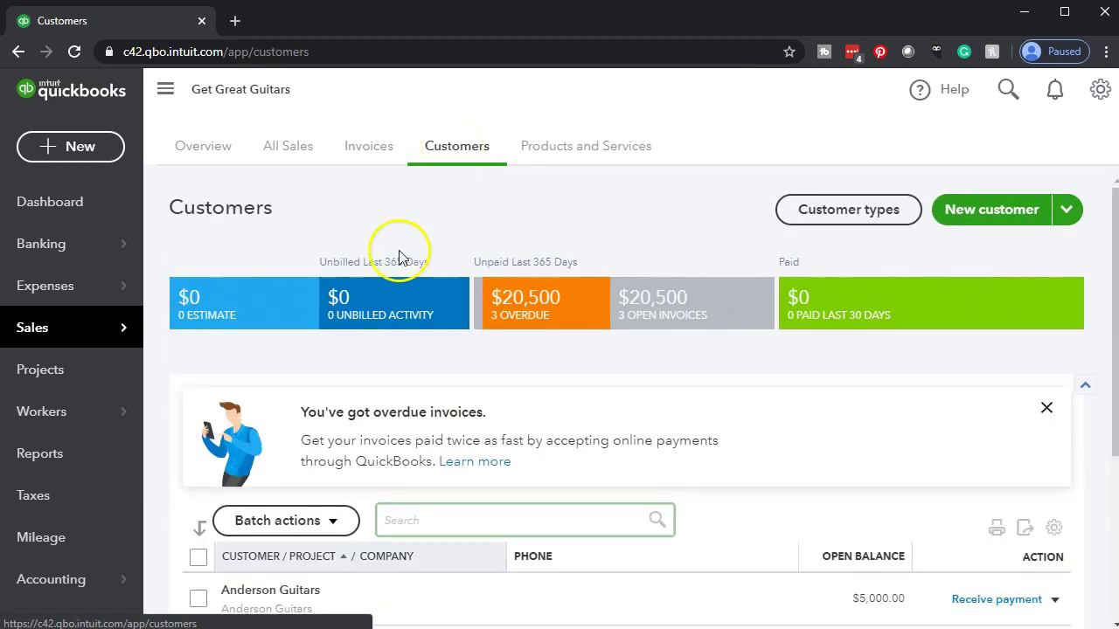
{"action": "scroll", "coordinate": [303, 367], "scroll_direction": "down", "scroll_amount": 2}
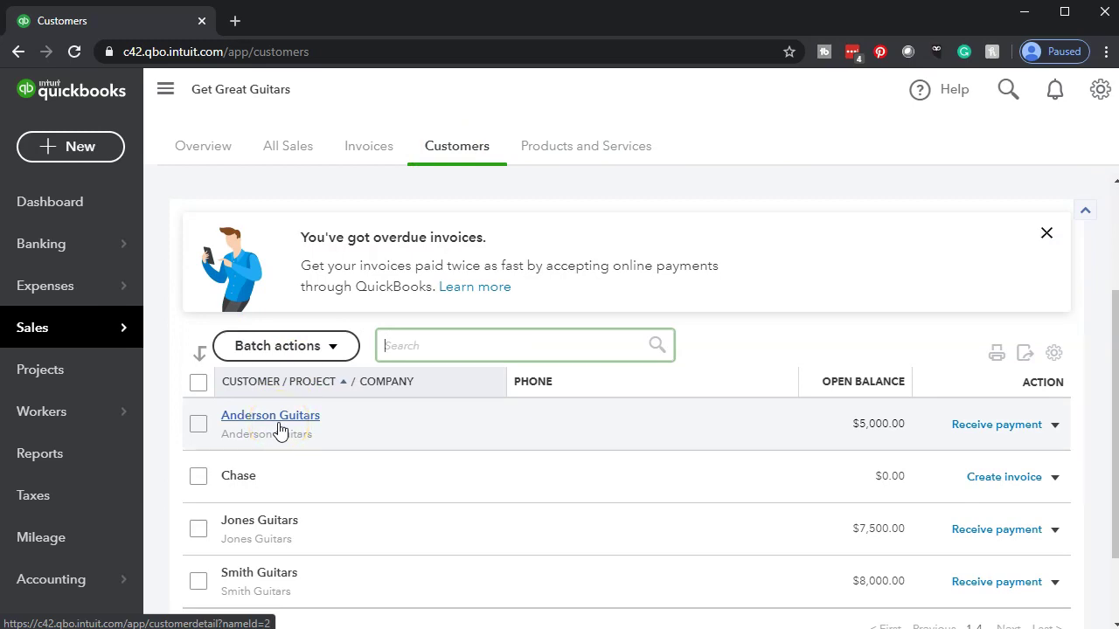
{"action": "left_click", "coordinate": [270, 416]}
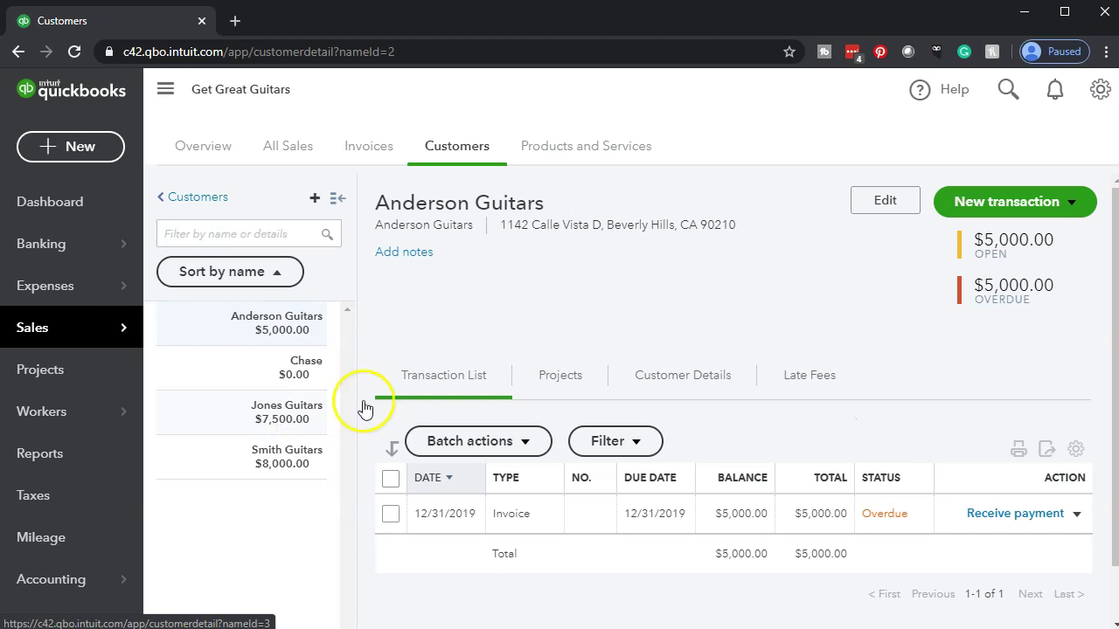
Open the Anderson Guitars customer information for editing, dismiss the location request, and view its tax exemption setting.
{"action": "left_click", "coordinate": [874, 212]}
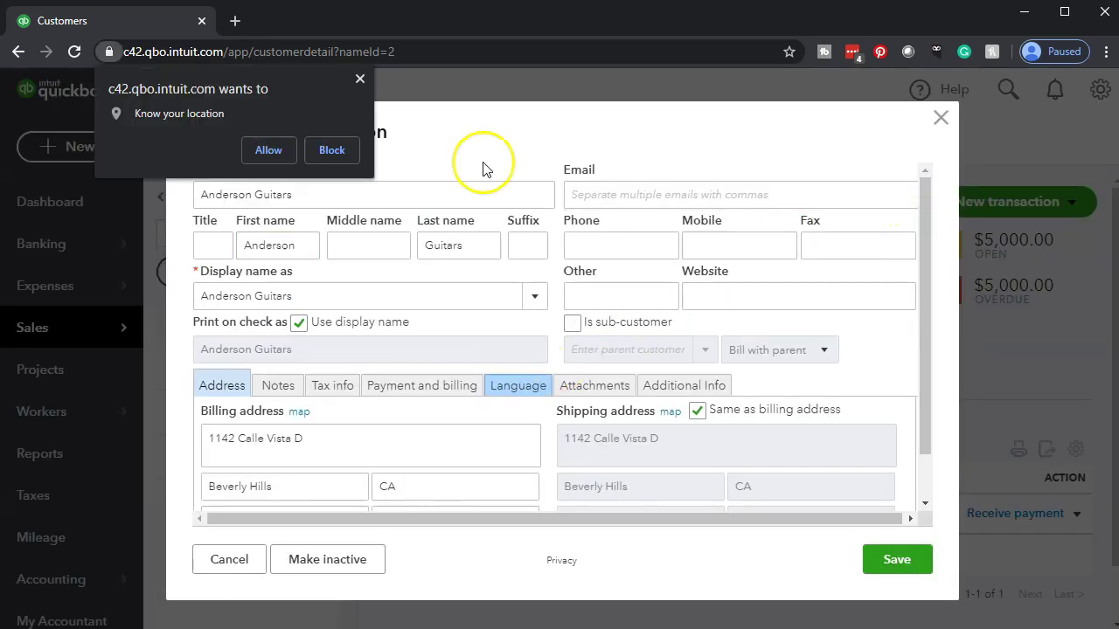
{"action": "left_click", "coordinate": [357, 78]}
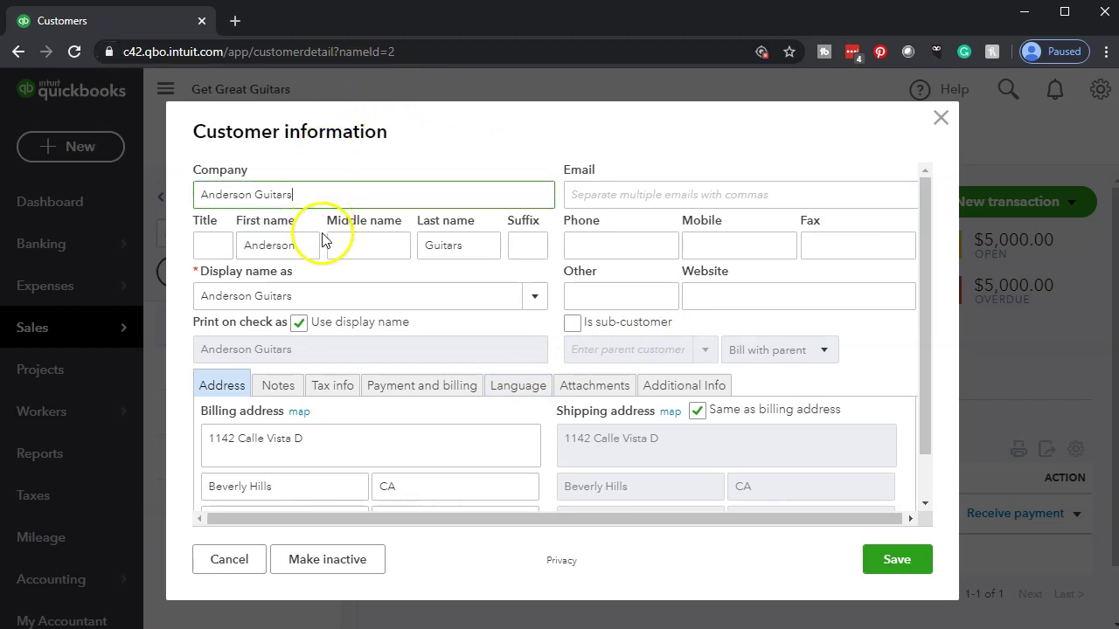
{"action": "left_click", "coordinate": [334, 388]}
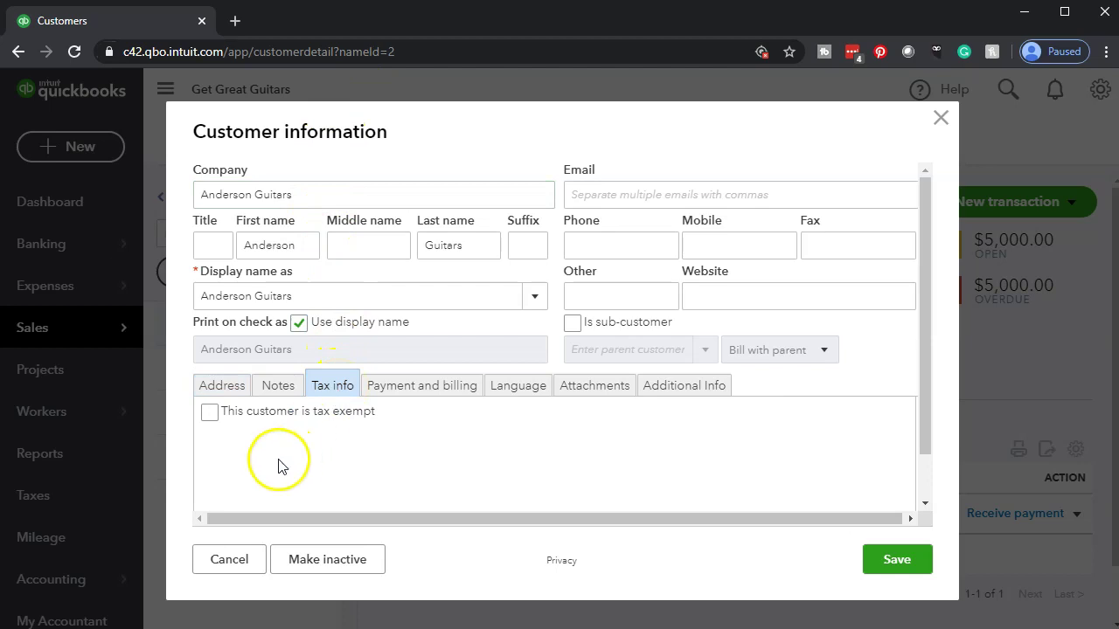